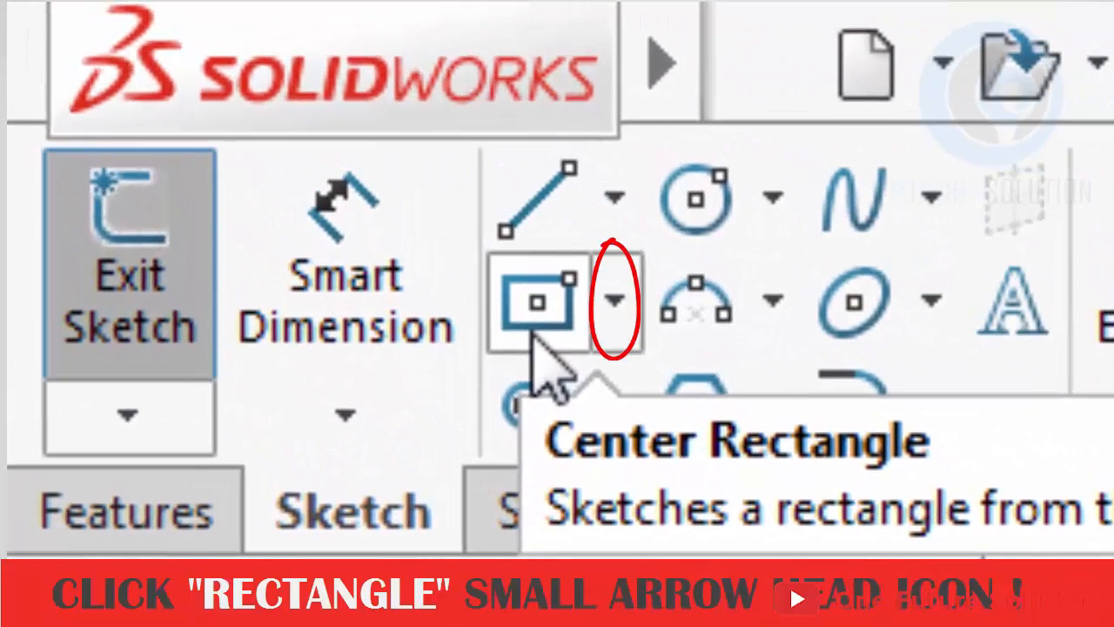
# Sketch a center rectangle on the Top plane from the origin, about 69.4 mm long and 15.9 mm wide
pyautogui.click(619, 324)
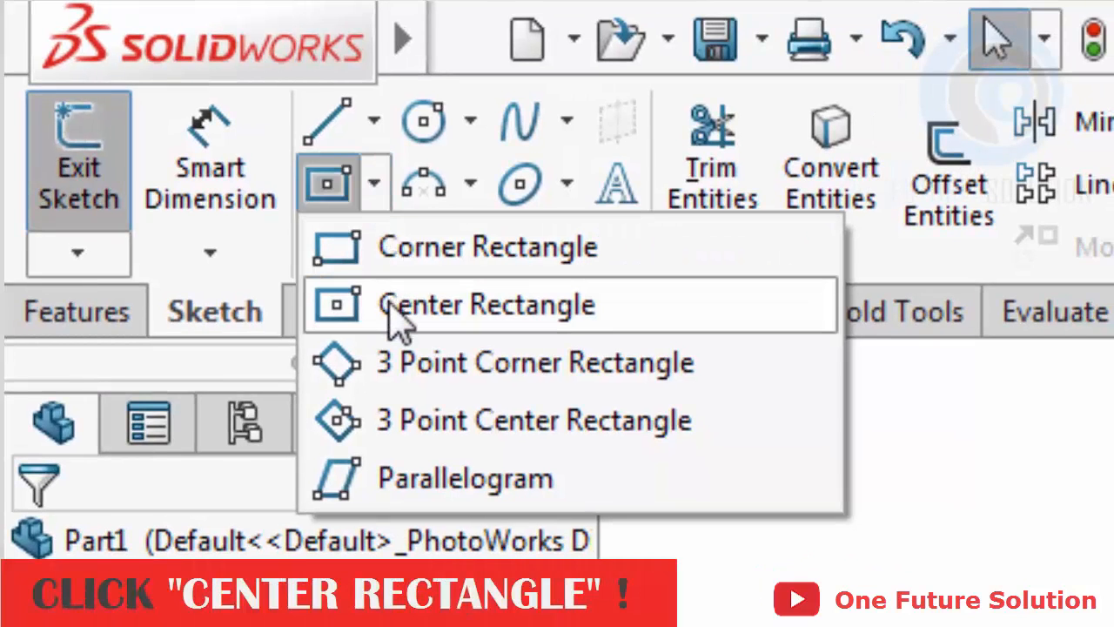
pyautogui.click(396, 306)
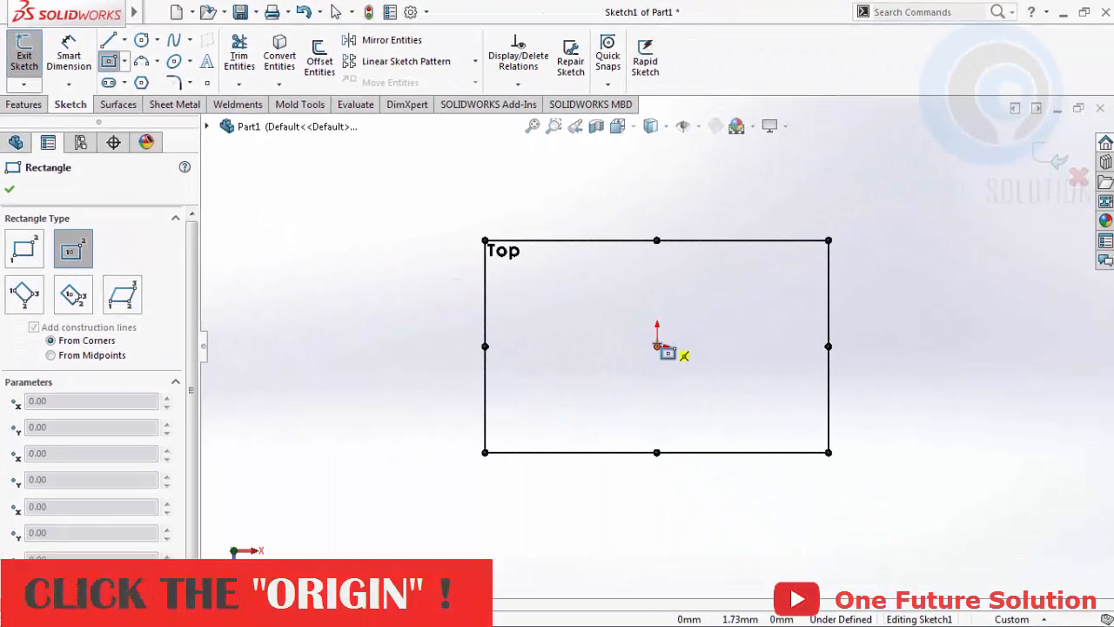
pyautogui.click(658, 348)
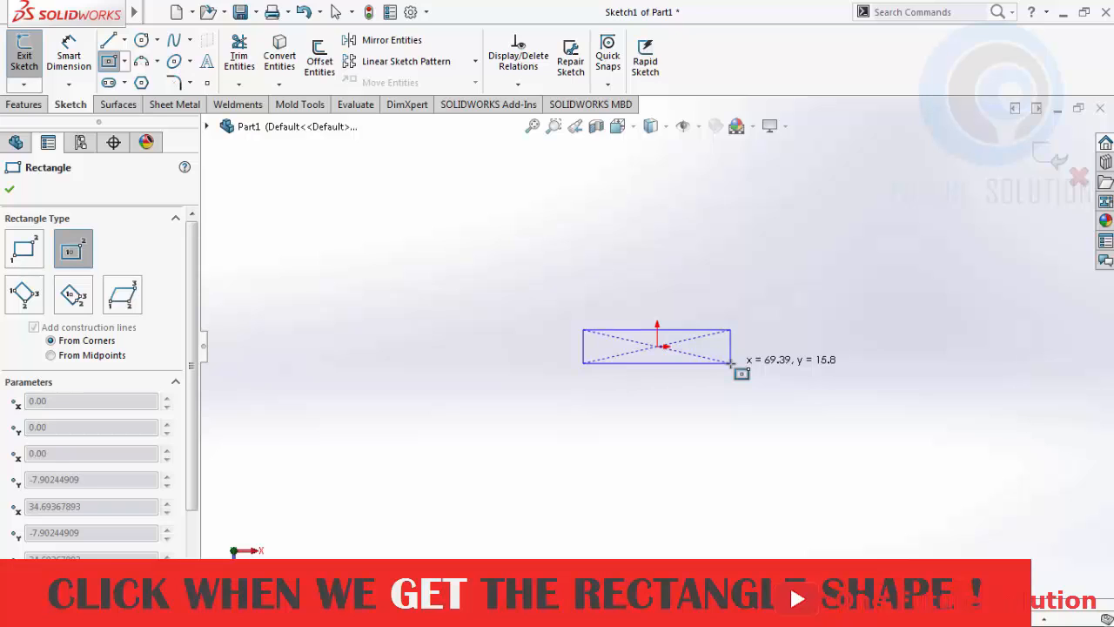
pyautogui.click(732, 363)
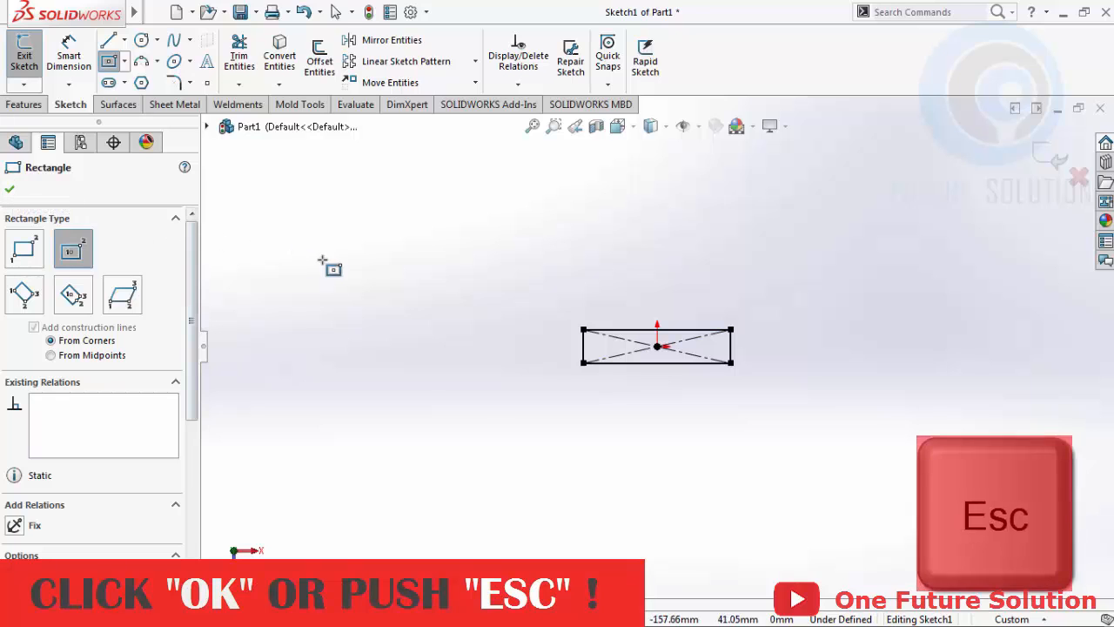
pyautogui.press('Escape')
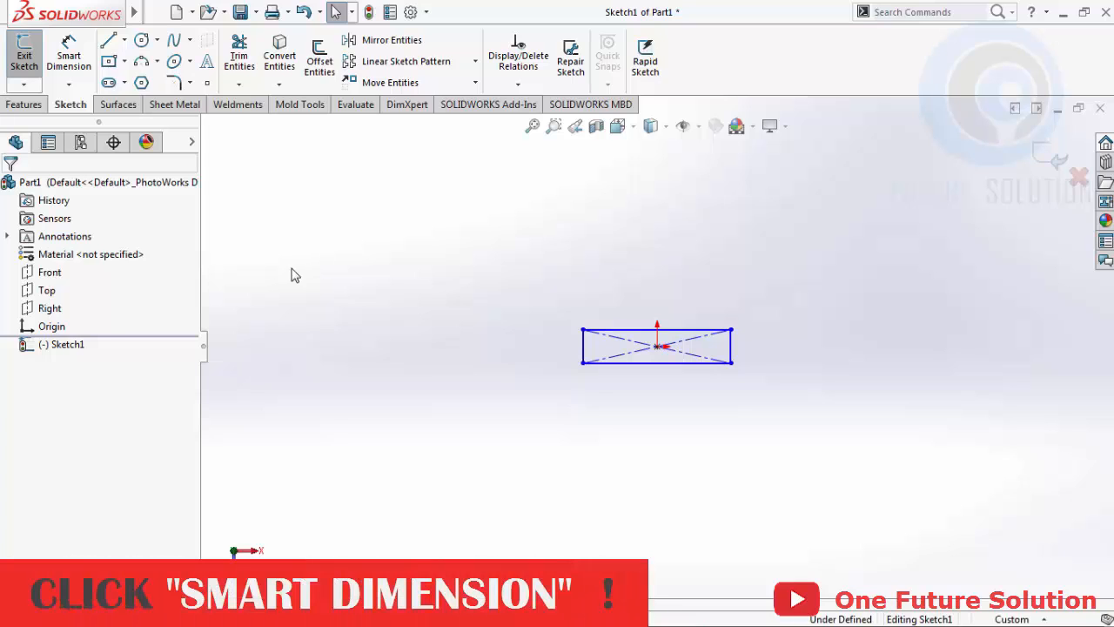
# Dimension the rectangle's lower horizontal line and set its length to 70 mm
pyautogui.click(82, 73)
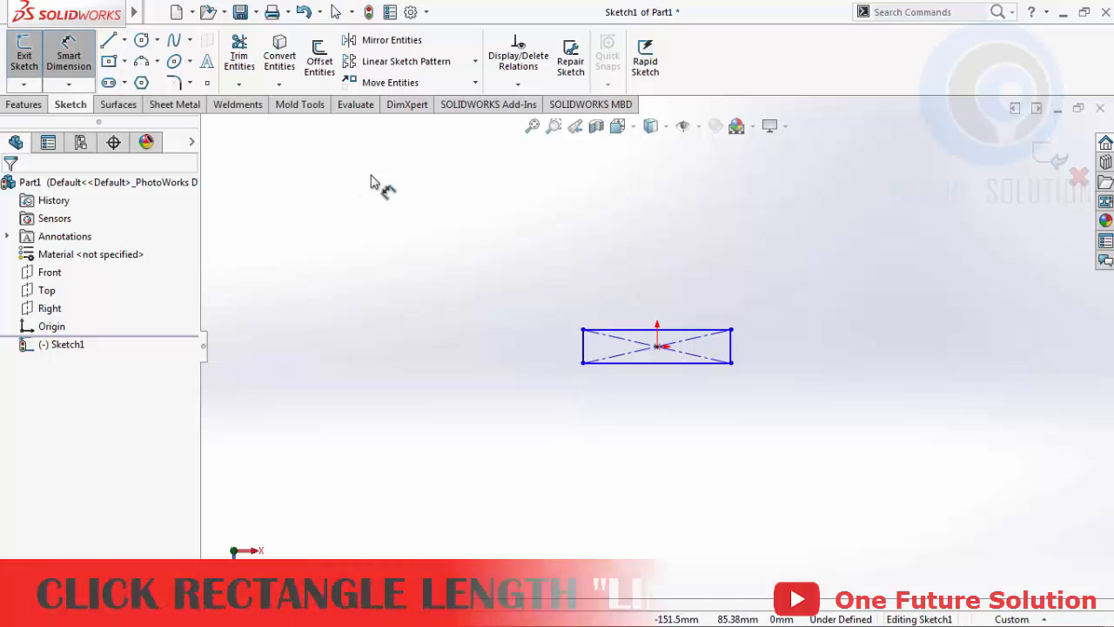
pyautogui.click(685, 367)
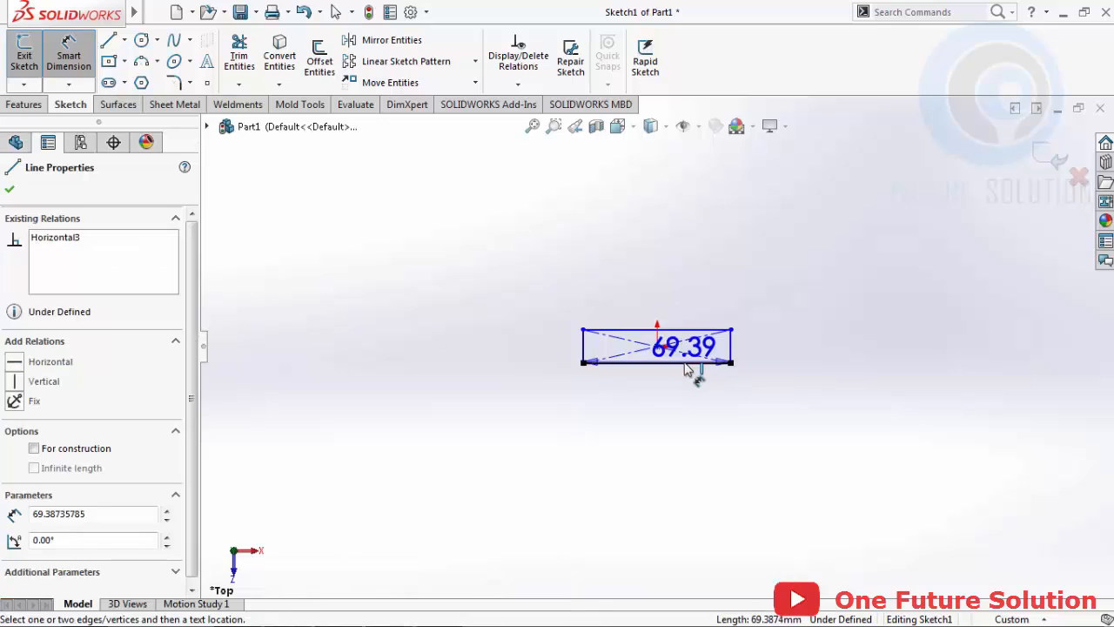
pyautogui.click(662, 411)
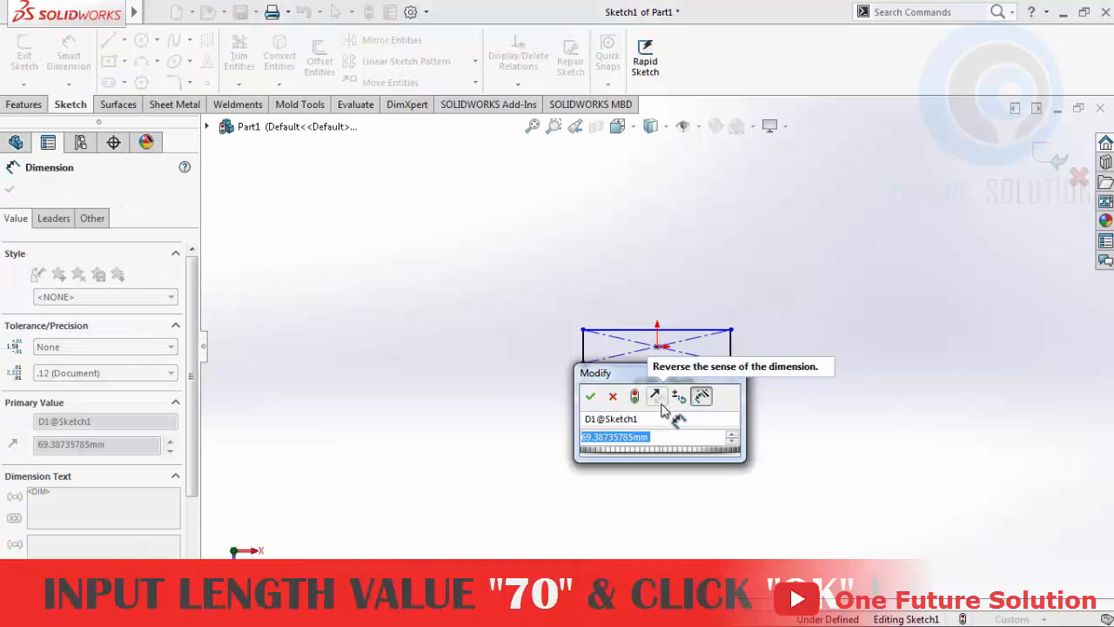
pyautogui.write('70')
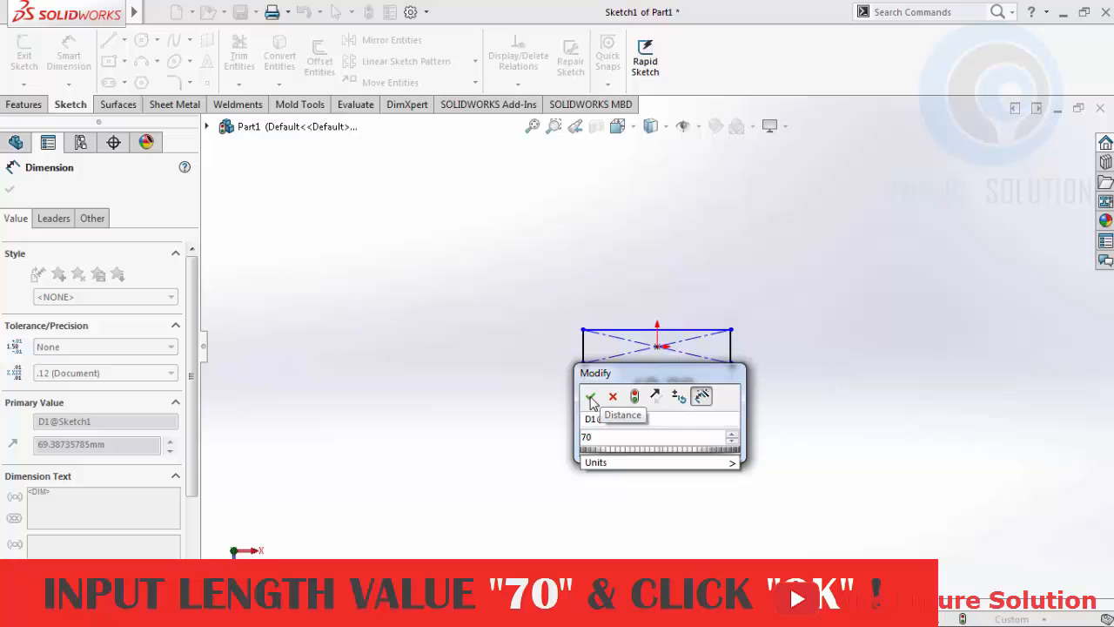
pyautogui.click(591, 399)
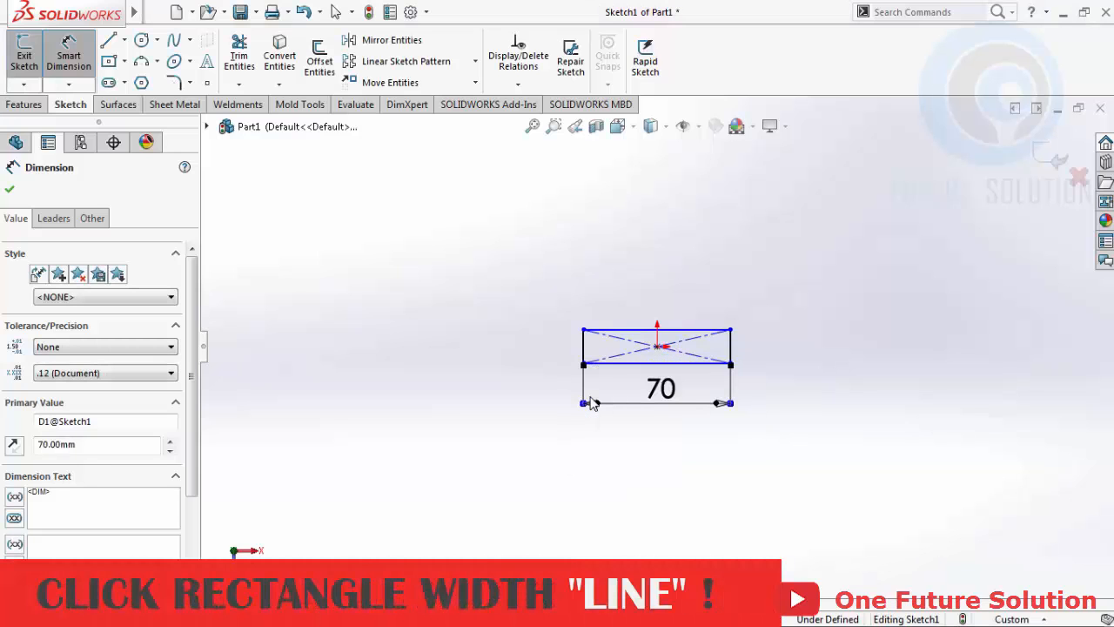
# Dimension the rectangle's vertical side, set the width to 16 mm, and finish dimensioning
pyautogui.click(734, 344)
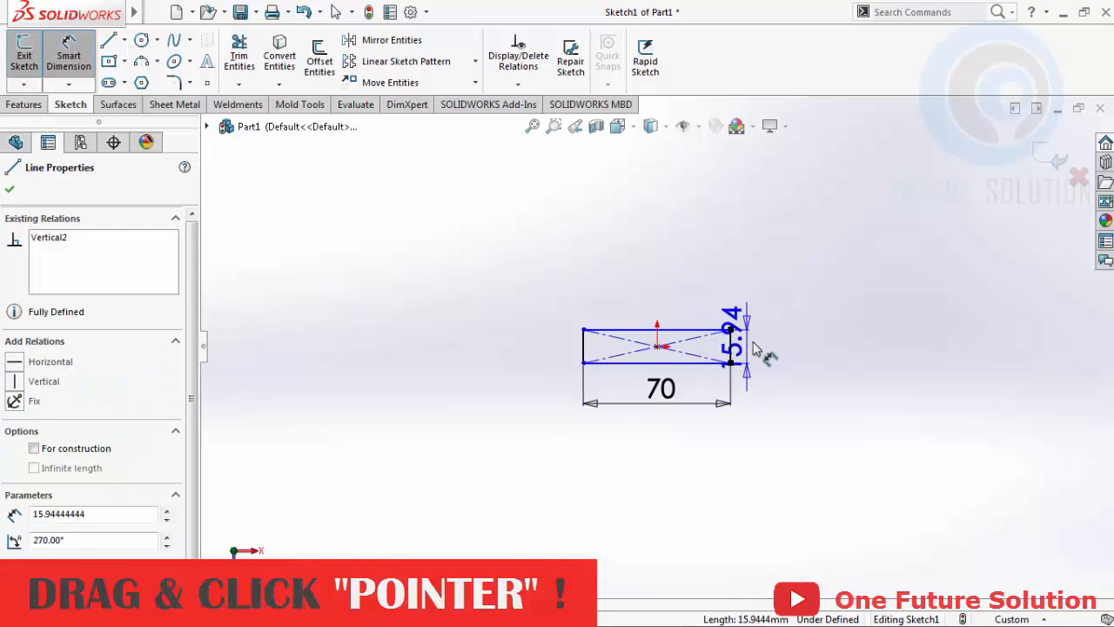
pyautogui.click(787, 353)
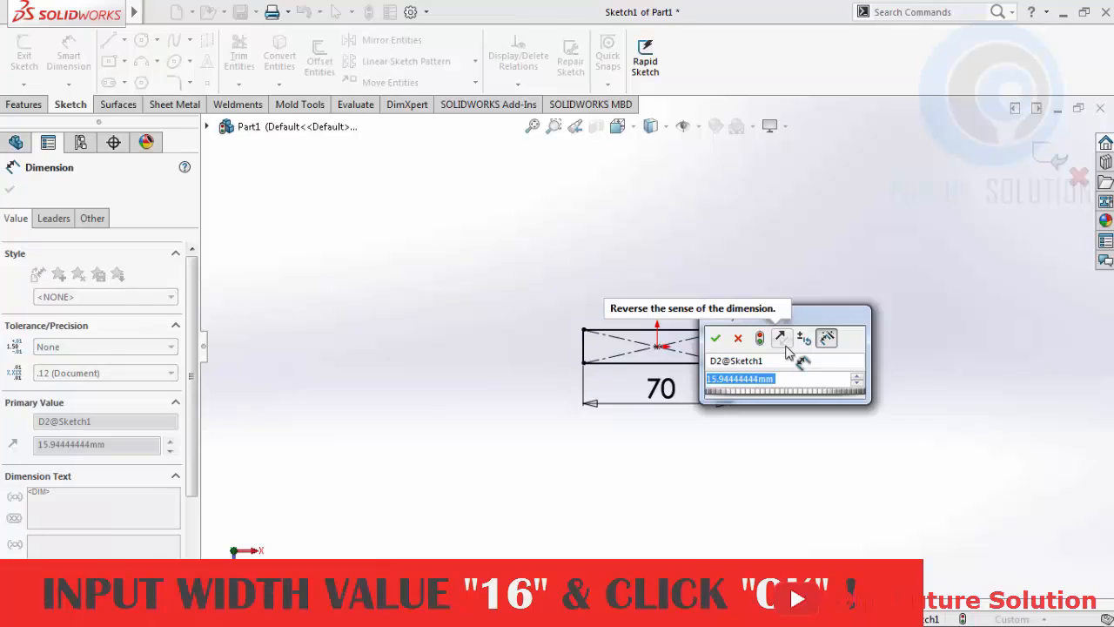
pyautogui.write('16')
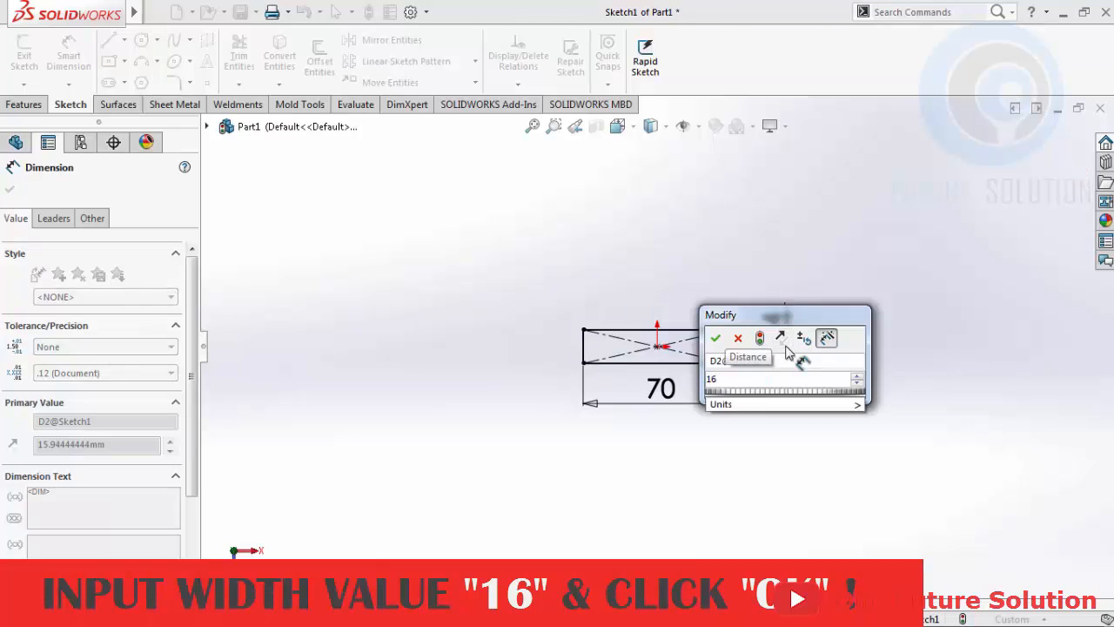
pyautogui.click(717, 339)
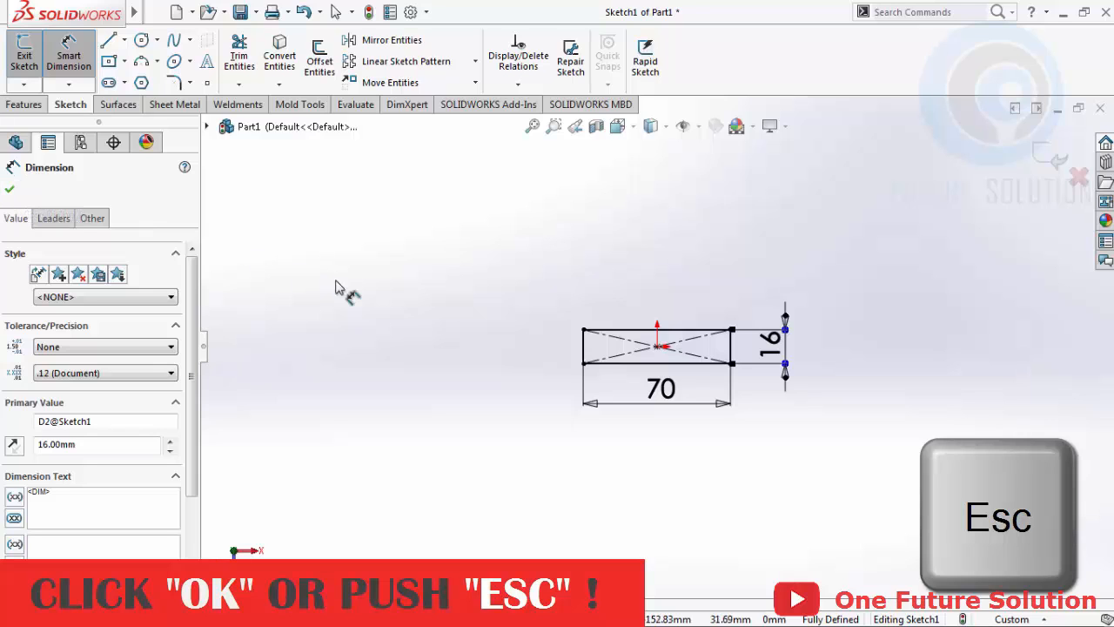
pyautogui.press('Escape')
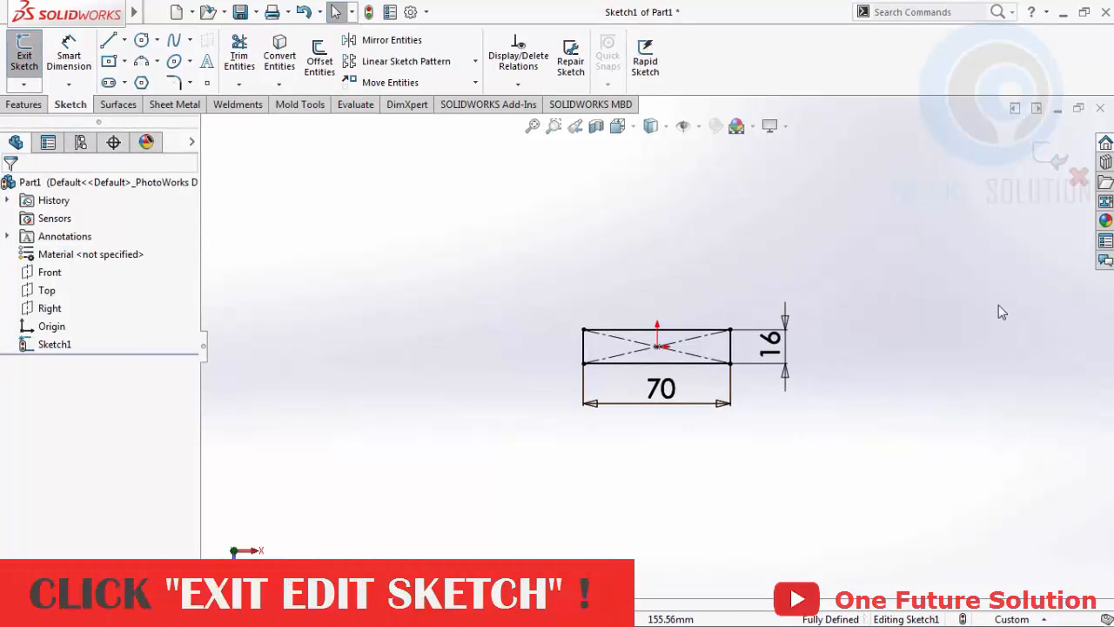
# Exit the rectangle sketch and extrude it as a blind boss with a depth of 7.2 mm
pyautogui.click(1048, 160)
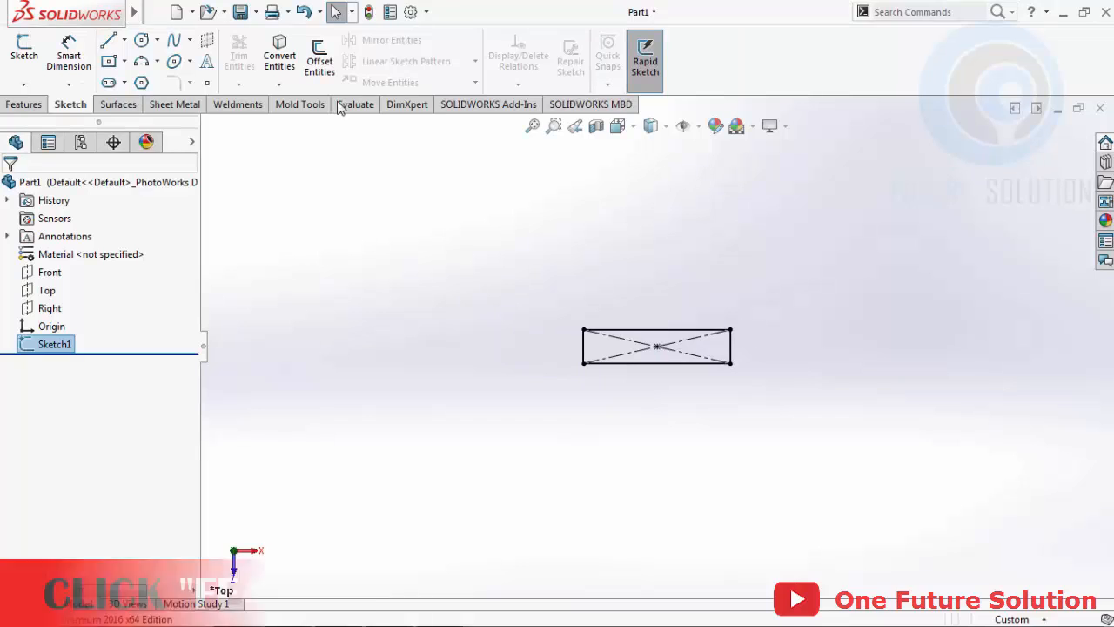
pyautogui.click(24, 105)
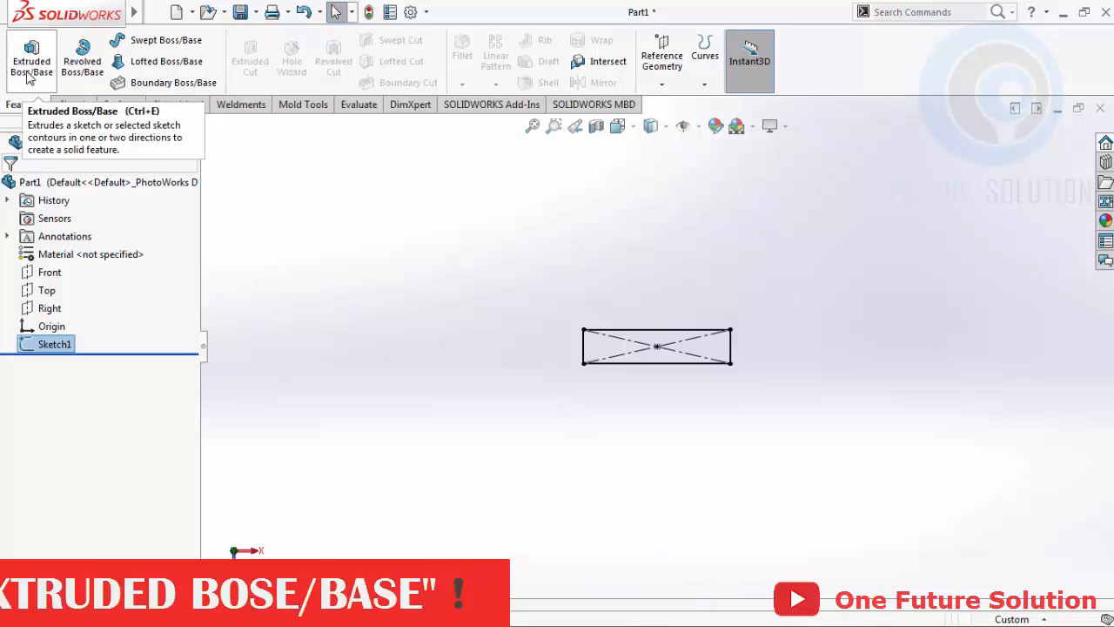
pyautogui.click(31, 70)
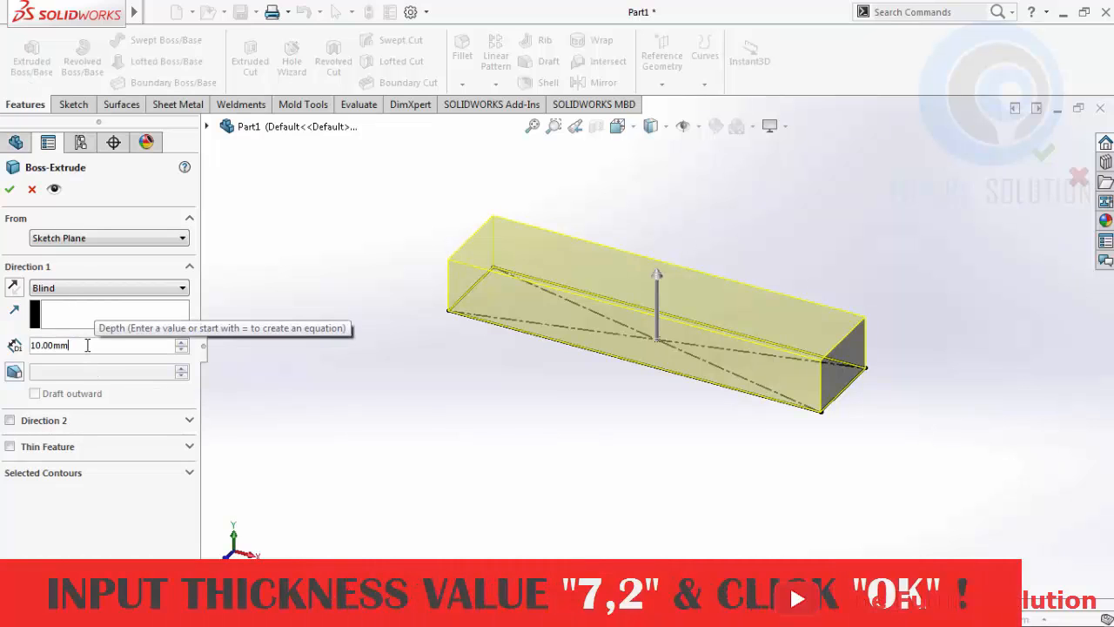
pyautogui.write('7.2')
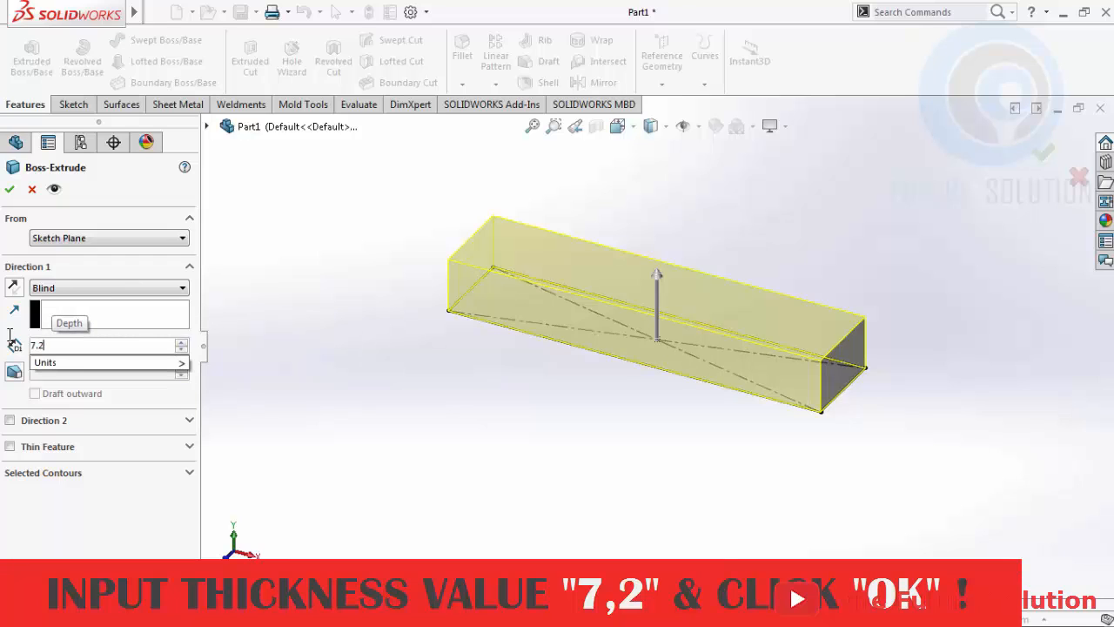
pyautogui.click(11, 190)
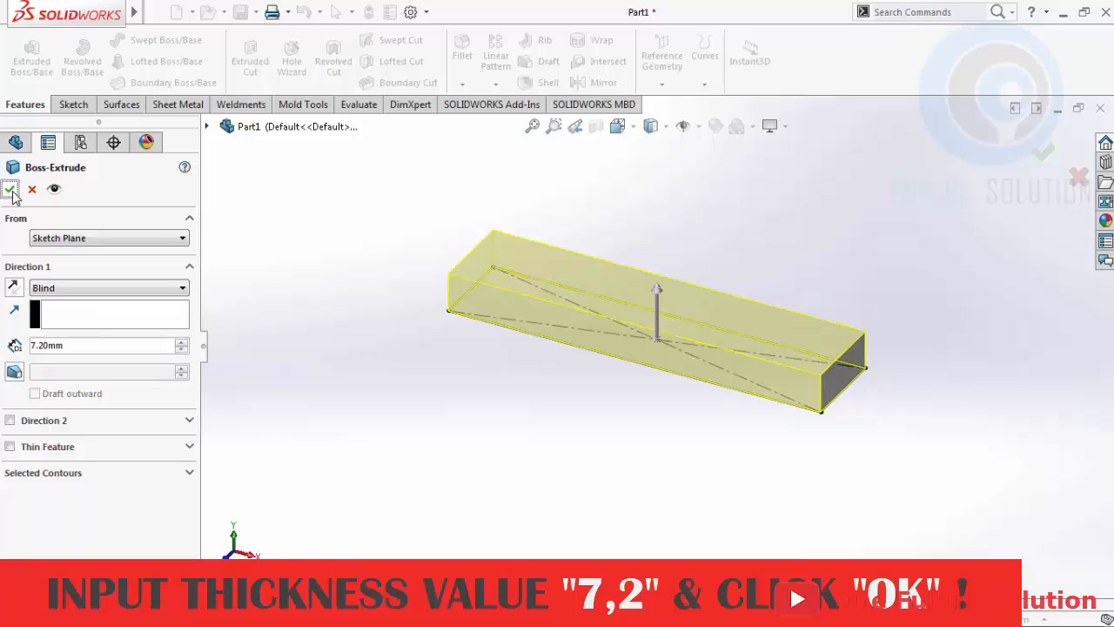
pyautogui.click(11, 190)
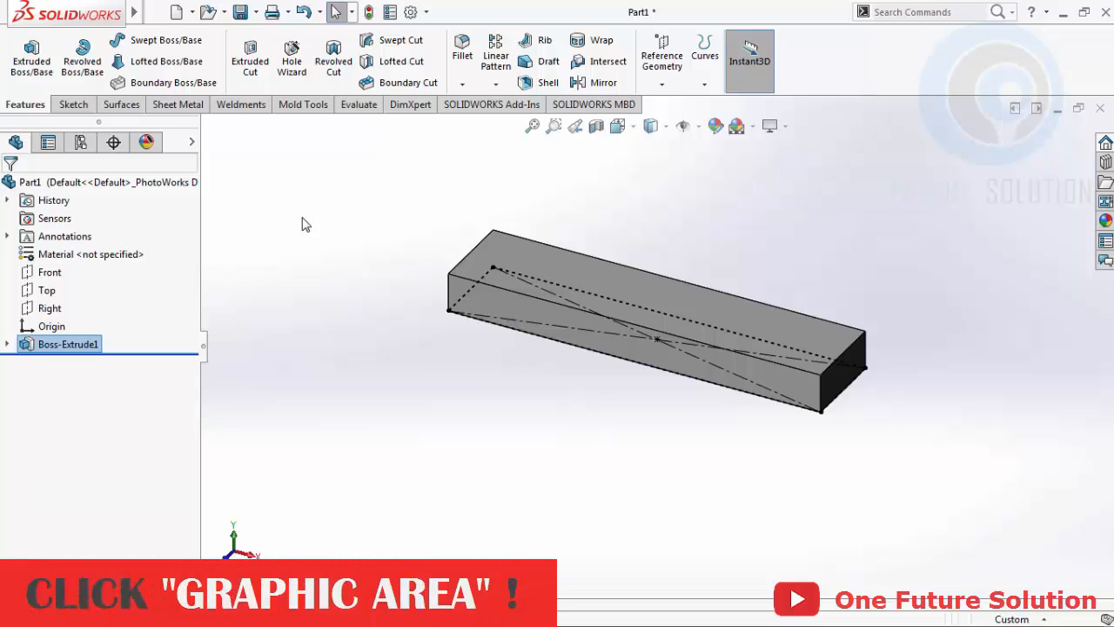
pyautogui.click(304, 224)
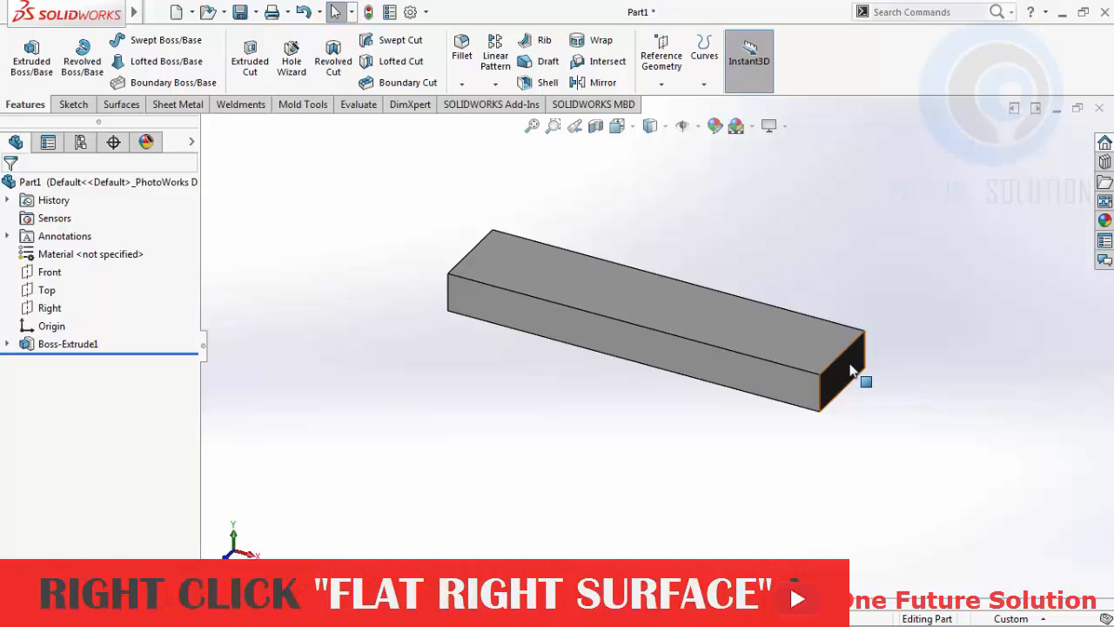
# Sketch a closed triangle on the block's right end face, below its lower edge, with a horizontal top line about 2.16 mm long
pyautogui.rightClick(851, 369)
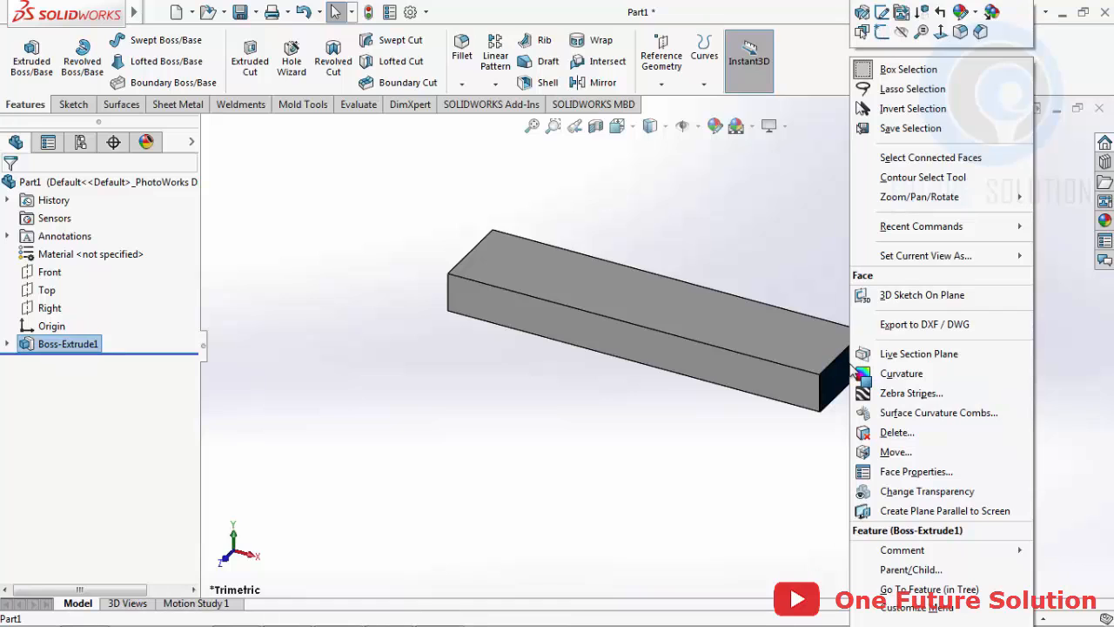
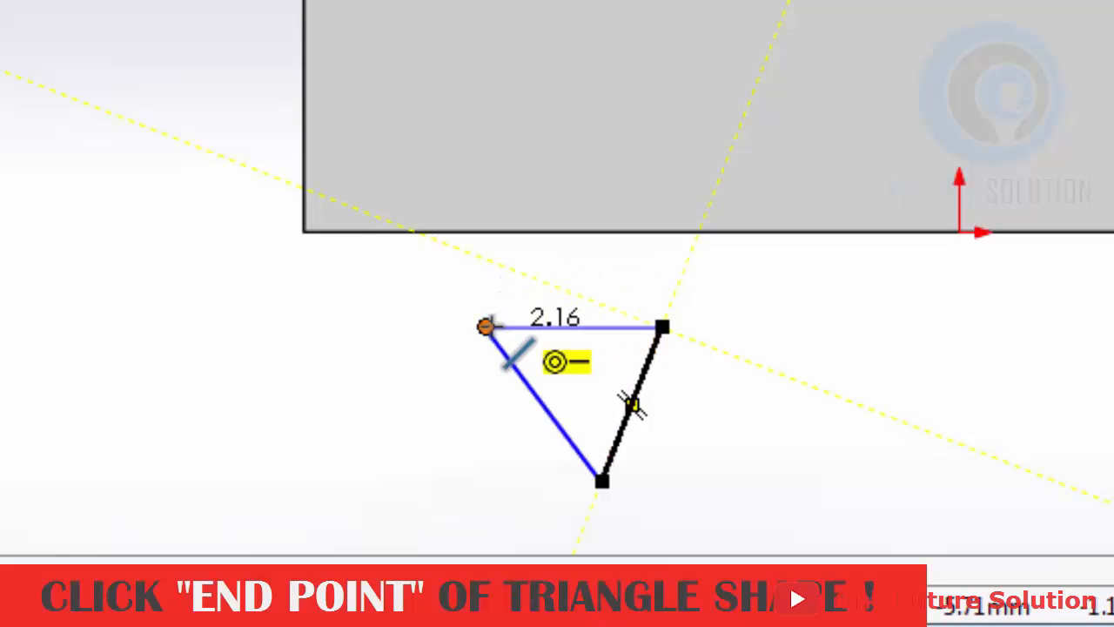
pyautogui.click(484, 327)
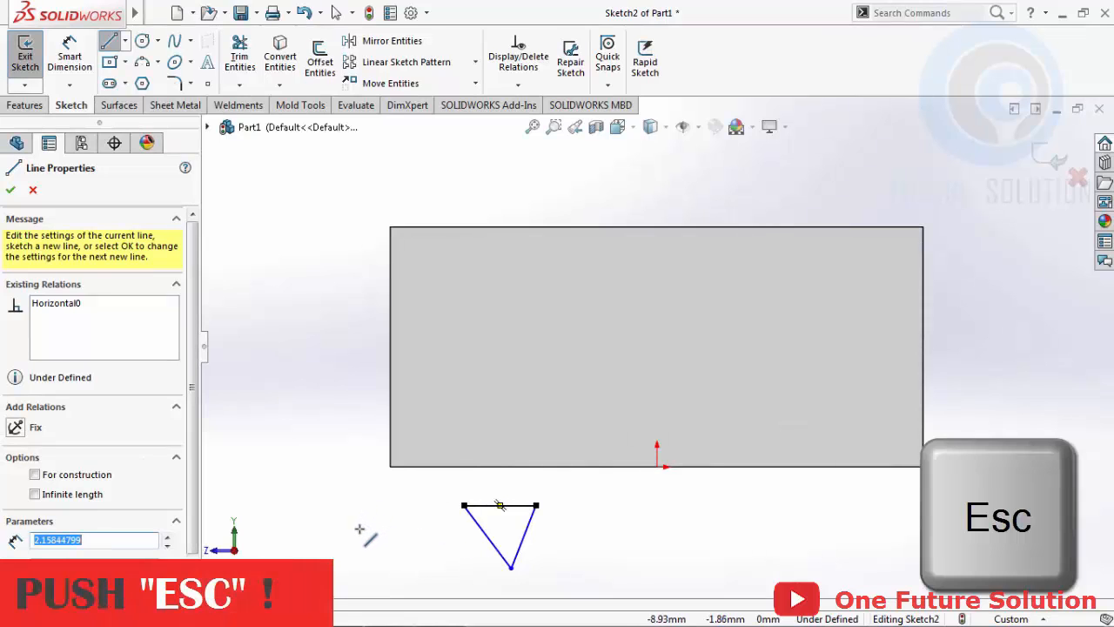
pyautogui.press('Escape')
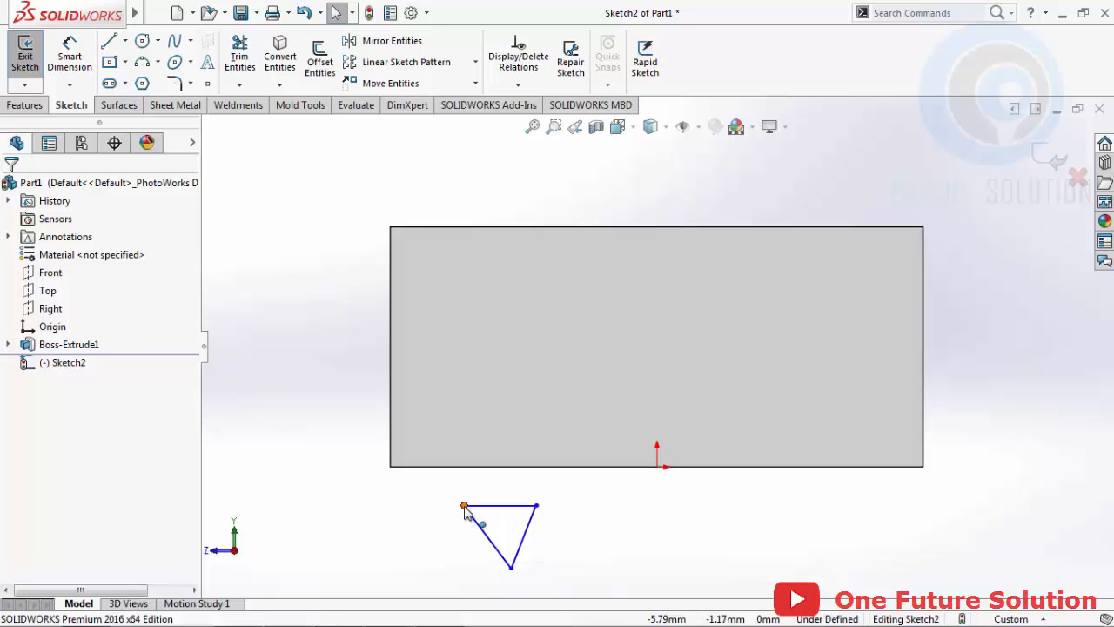
# Adjust the triangle's upper-left and bottom vertices, and apply an Equal relation to its two slanted legs
pyautogui.moveTo(466, 507)
pyautogui.mouseDown()
pyautogui.moveTo(470, 492)
pyautogui.moveTo(464, 522)
pyautogui.moveTo(484, 511)
pyautogui.moveTo(477, 481)
pyautogui.moveTo(463, 519)
pyautogui.moveTo(472, 492)
pyautogui.mouseUp()
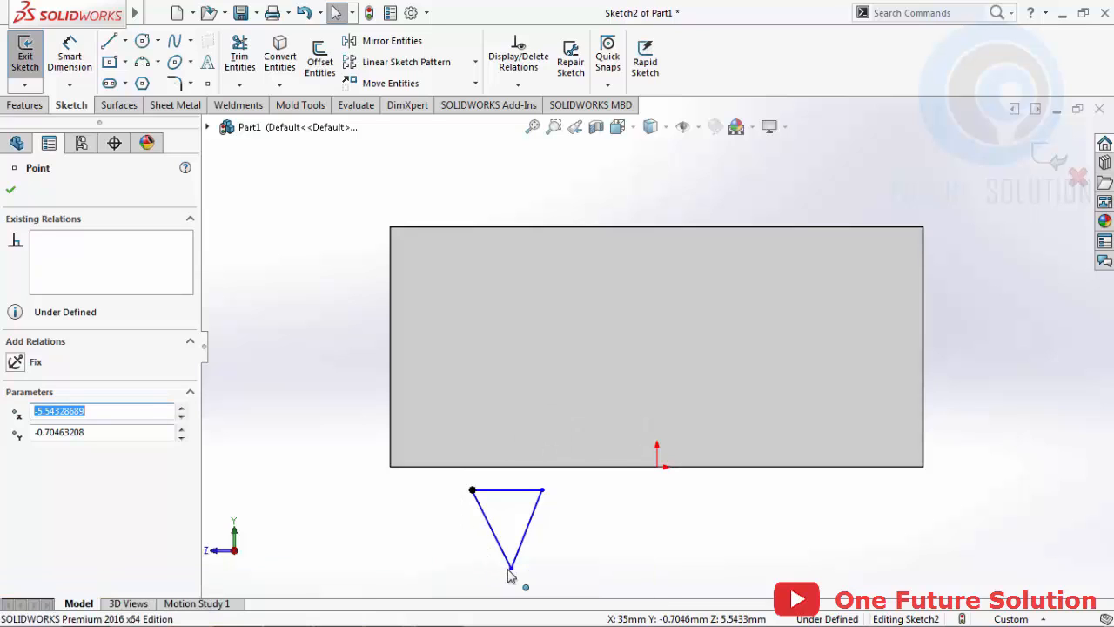
pyautogui.moveTo(512, 572)
pyautogui.mouseDown()
pyautogui.moveTo(505, 529)
pyautogui.moveTo(446, 540)
pyautogui.moveTo(500, 578)
pyautogui.moveTo(570, 565)
pyautogui.moveTo(468, 546)
pyautogui.moveTo(567, 532)
pyautogui.moveTo(509, 563)
pyautogui.mouseUp()
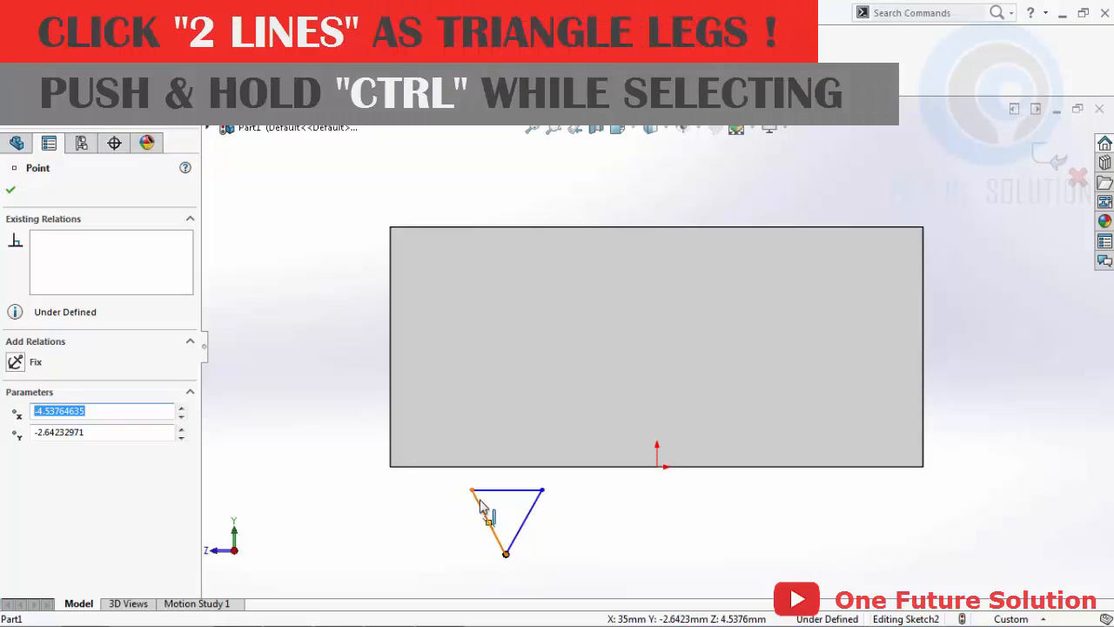
pyautogui.keyDown('ctrl'); pyautogui.click(535, 509); pyautogui.keyUp('ctrl')
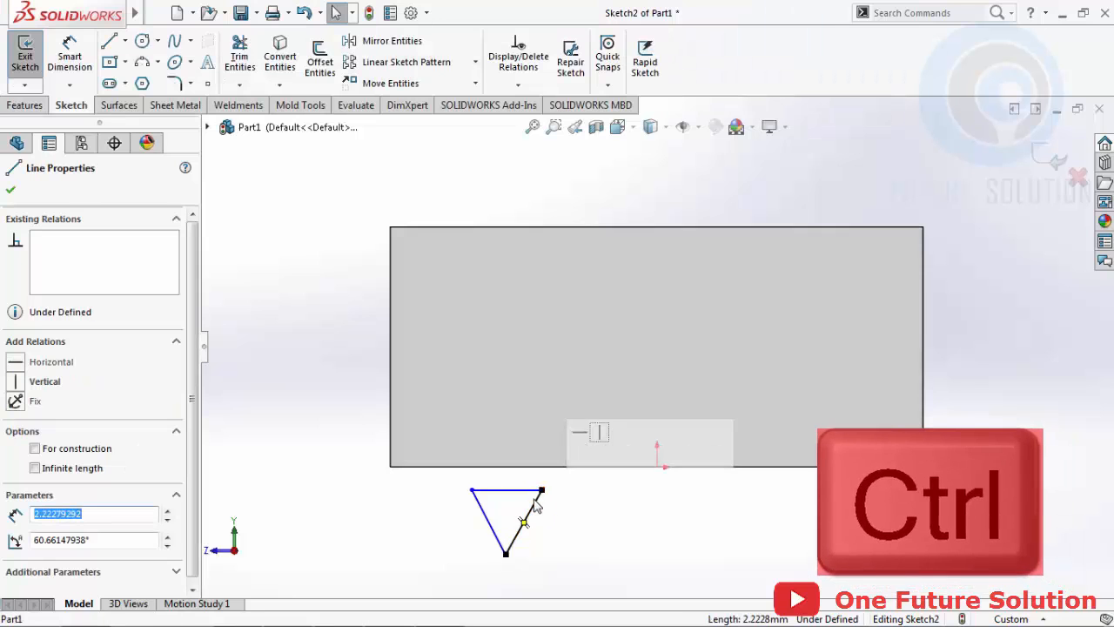
pyautogui.keyDown('ctrl'); pyautogui.click(477, 502); pyautogui.keyUp('ctrl')
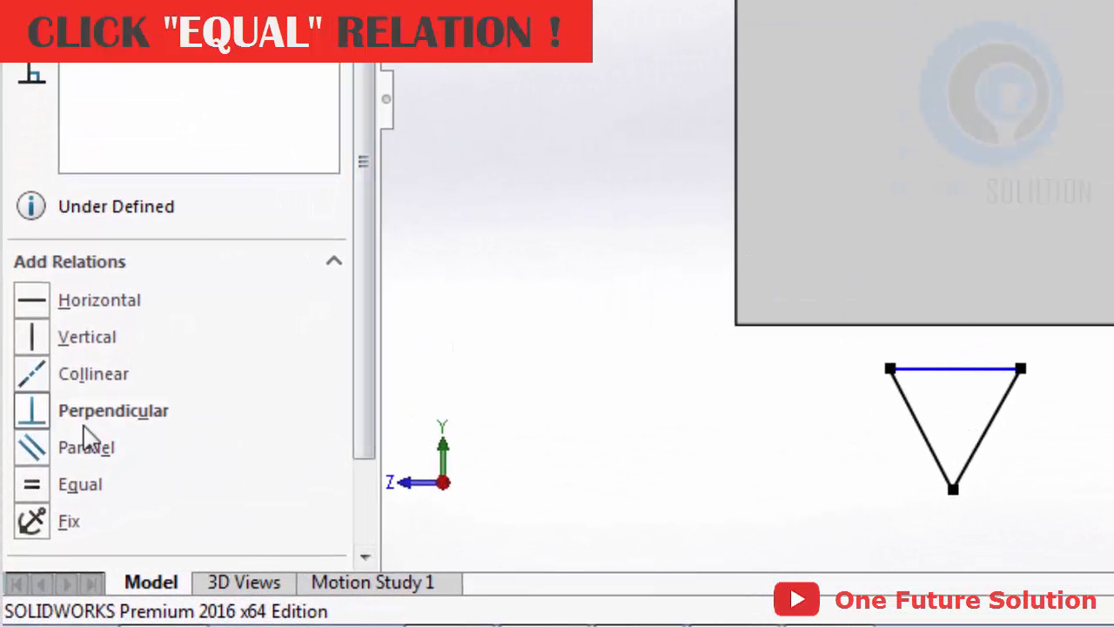
pyautogui.click(31, 491)
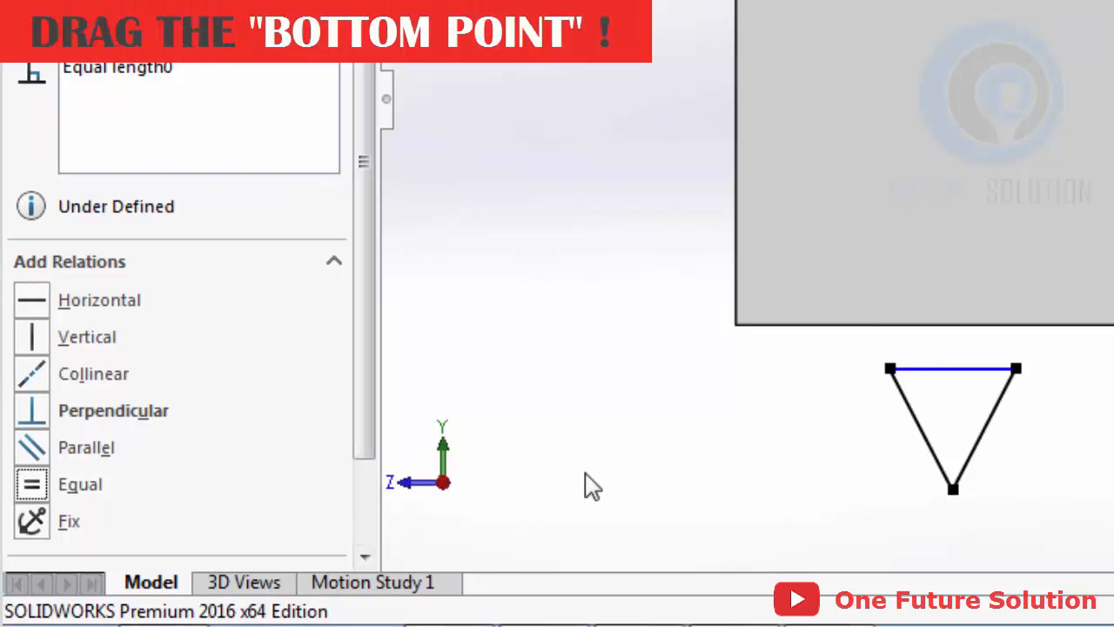
# Move the triangle's bottom vertex to check the equal legs, leaving it about 2.2 mm below the block's lower edge
pyautogui.moveTo(953, 488); pyautogui.dragTo(1104, 506)
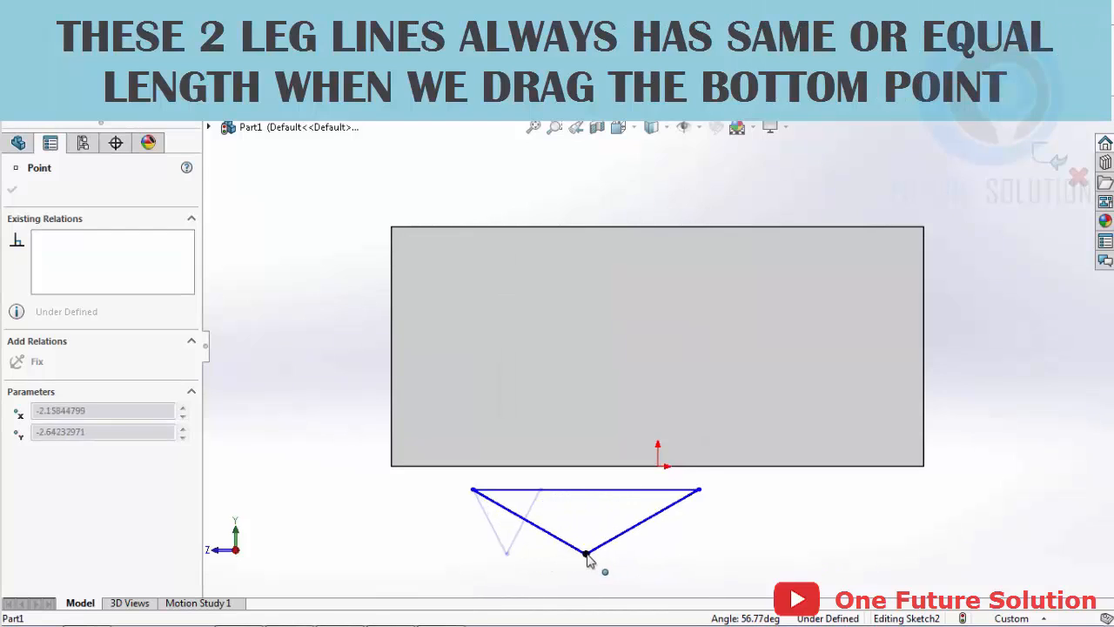
pyautogui.moveTo(588, 558); pyautogui.dragTo(510, 541)
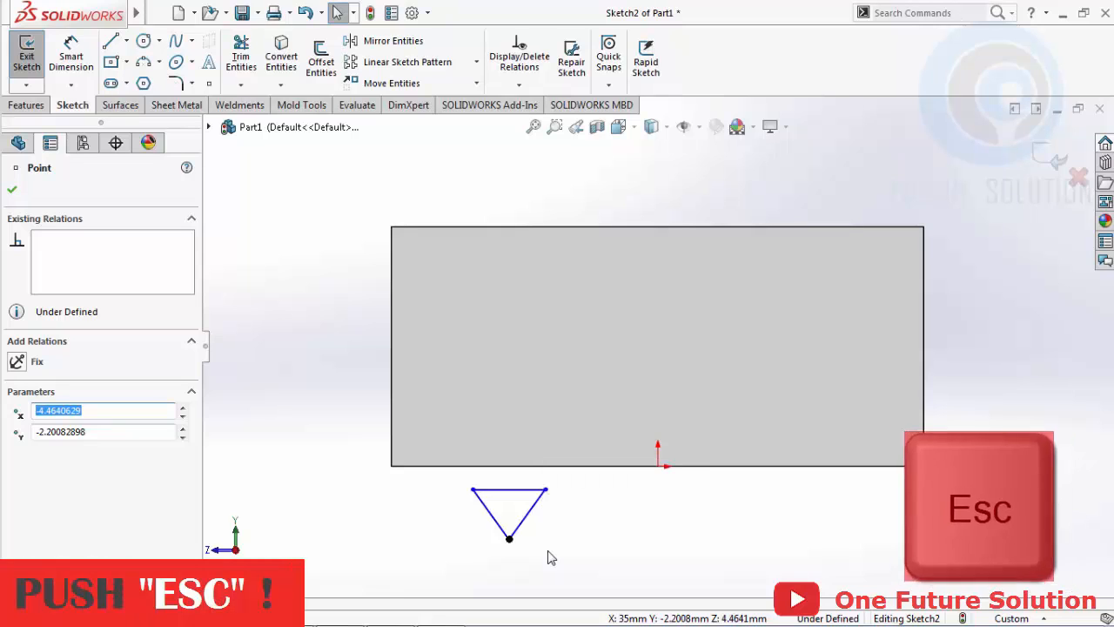
pyautogui.press('Escape')
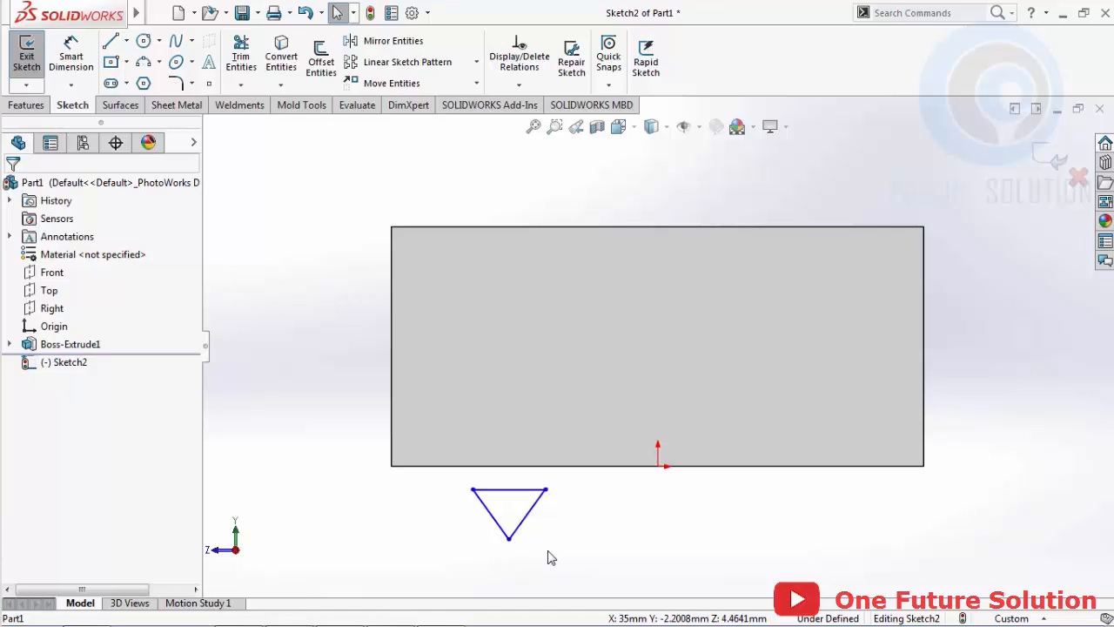
# Dimension the triangle's horizontal top line and set its width to 4 mm
pyautogui.click(72, 56)
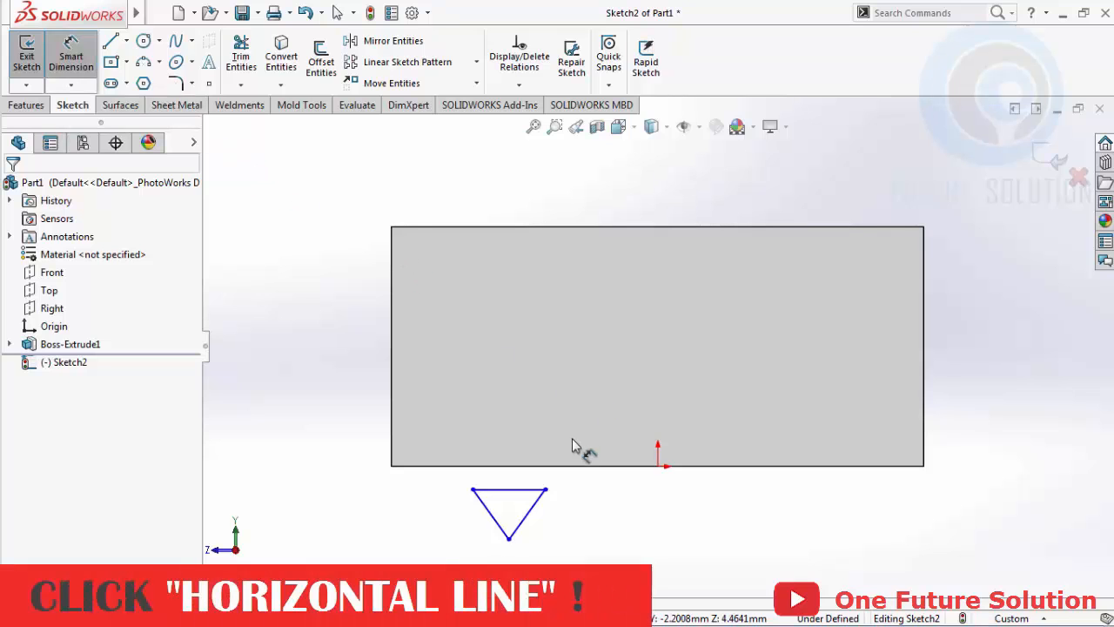
pyautogui.click(543, 490)
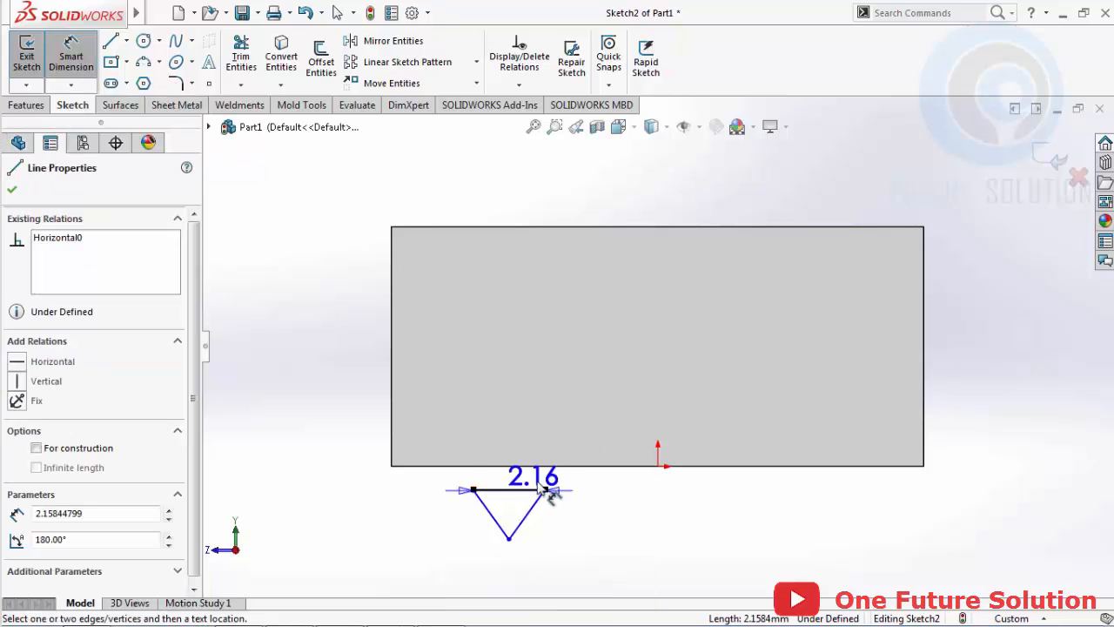
pyautogui.click(531, 398)
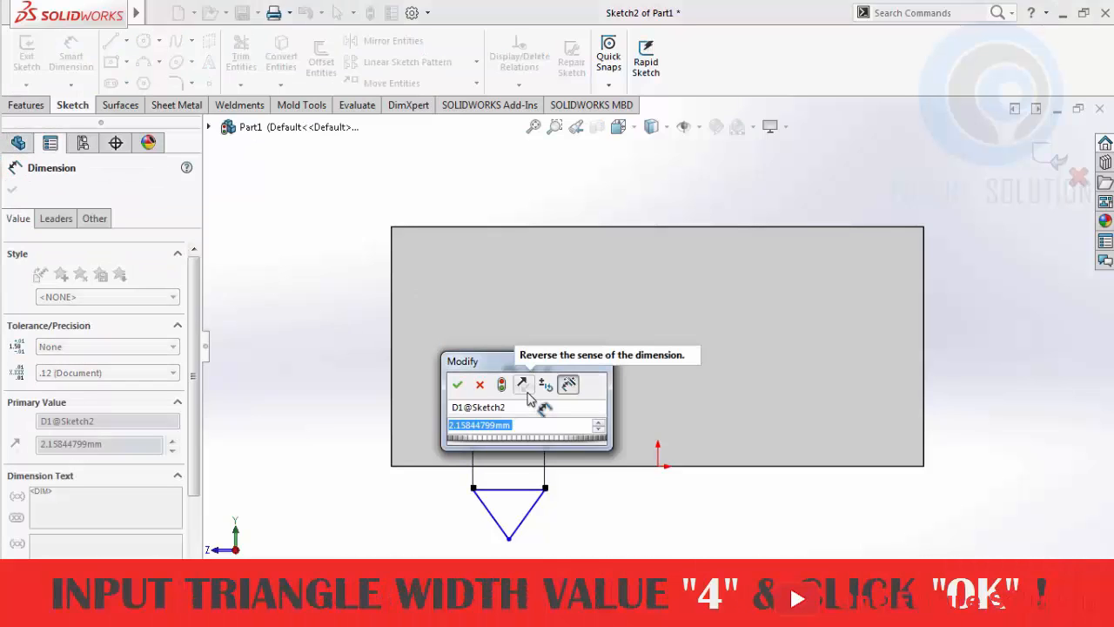
pyautogui.write('4')
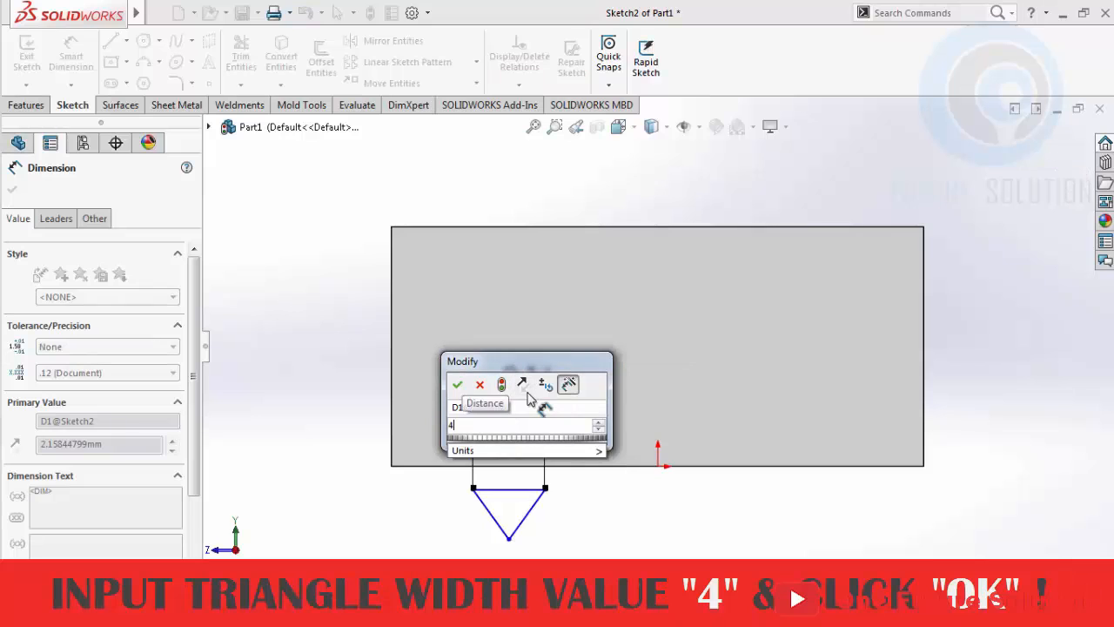
pyautogui.click(458, 386)
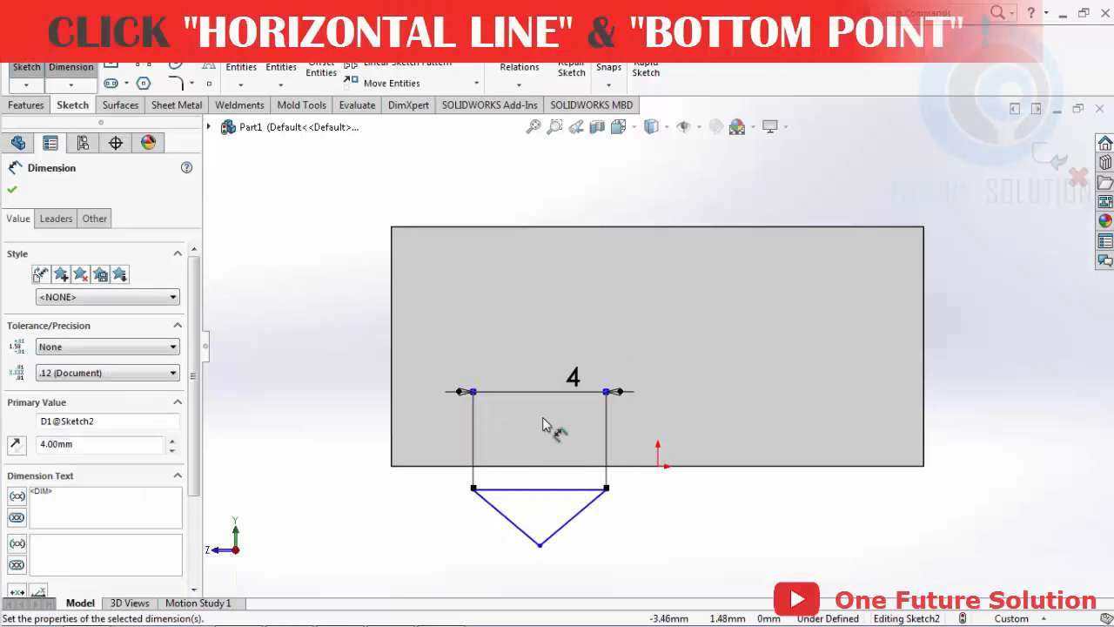
# Dimension the distance from the triangle's top line to its bottom vertex and set this height to 1.5 mm
pyautogui.click(577, 489)
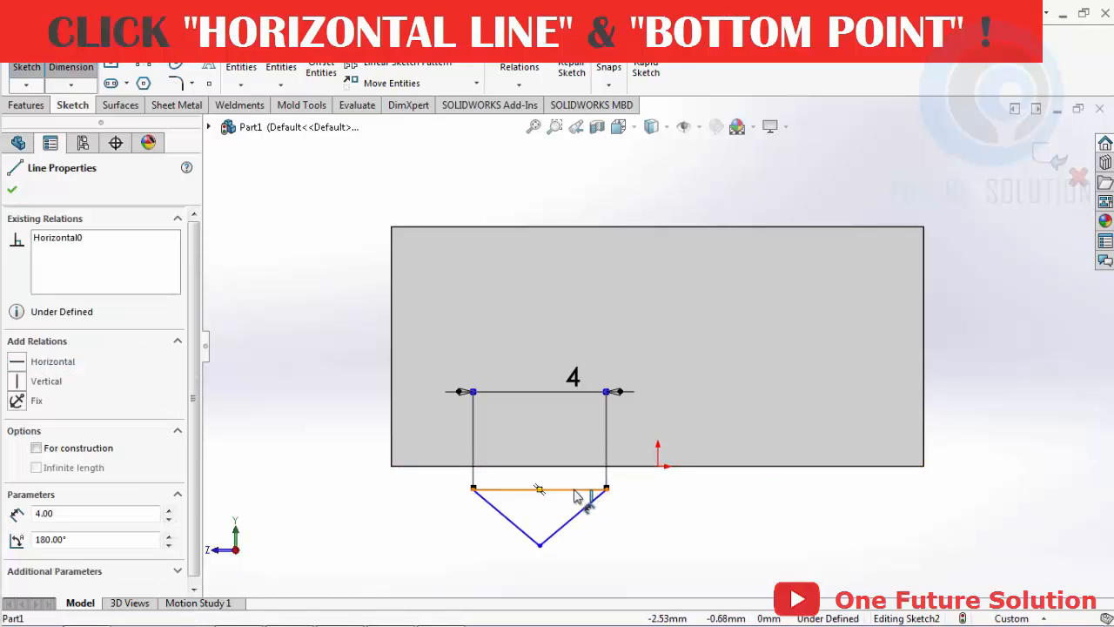
pyautogui.click(541, 549)
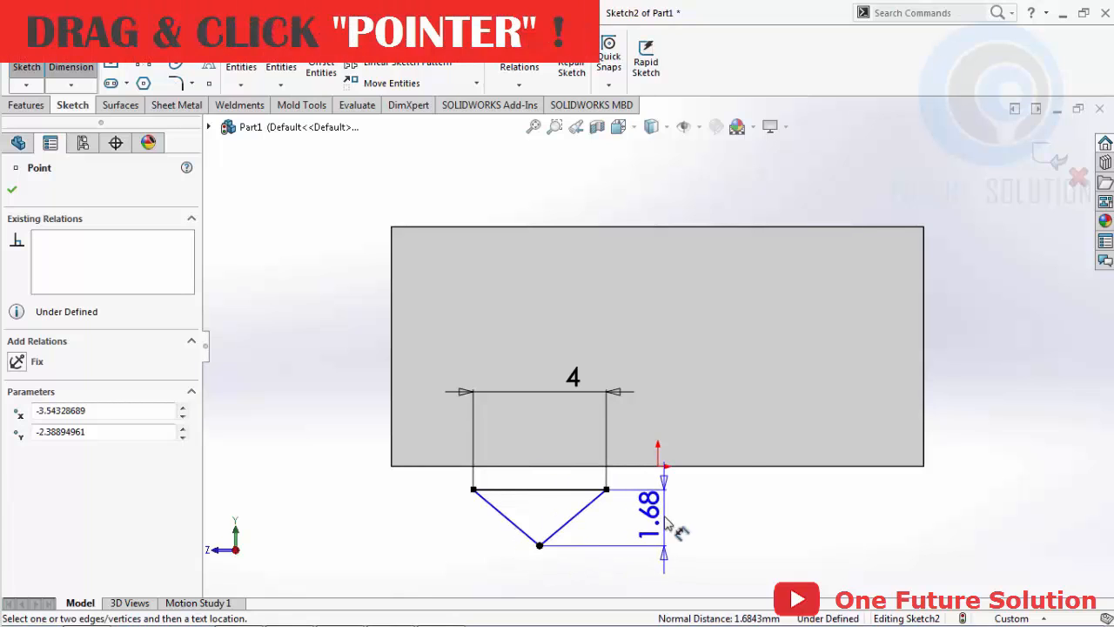
pyautogui.click(666, 522)
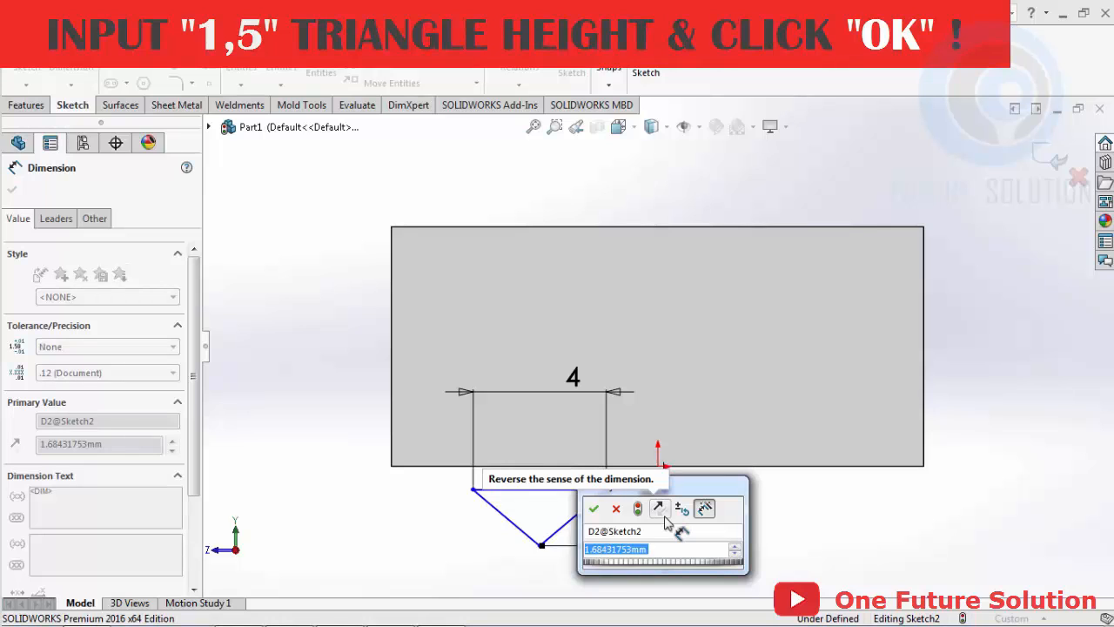
pyautogui.write('1.5')
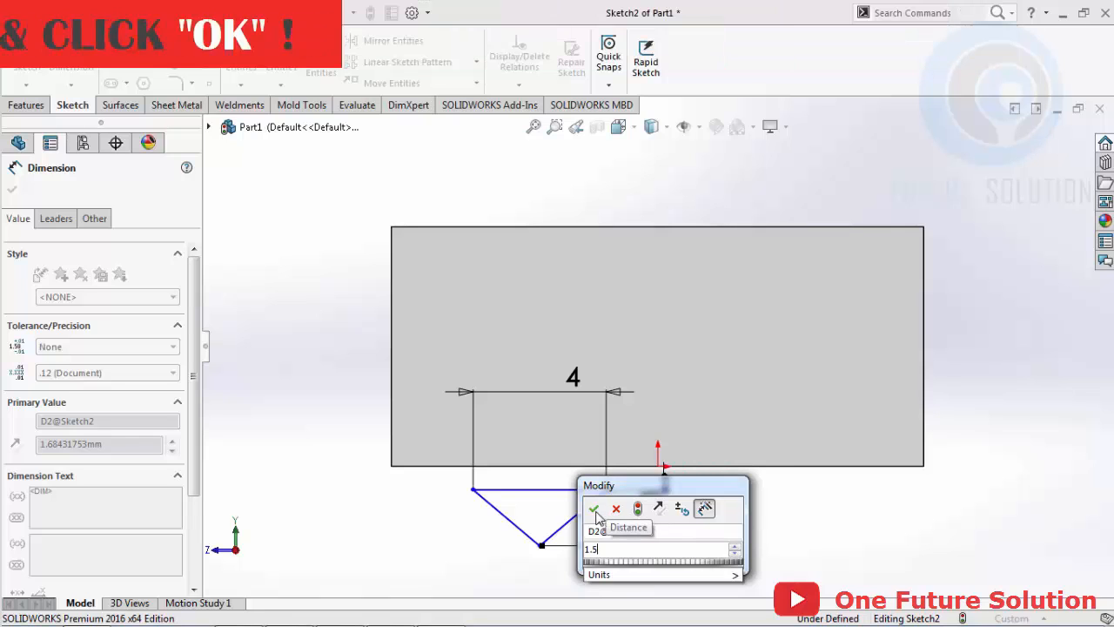
pyautogui.click(596, 511)
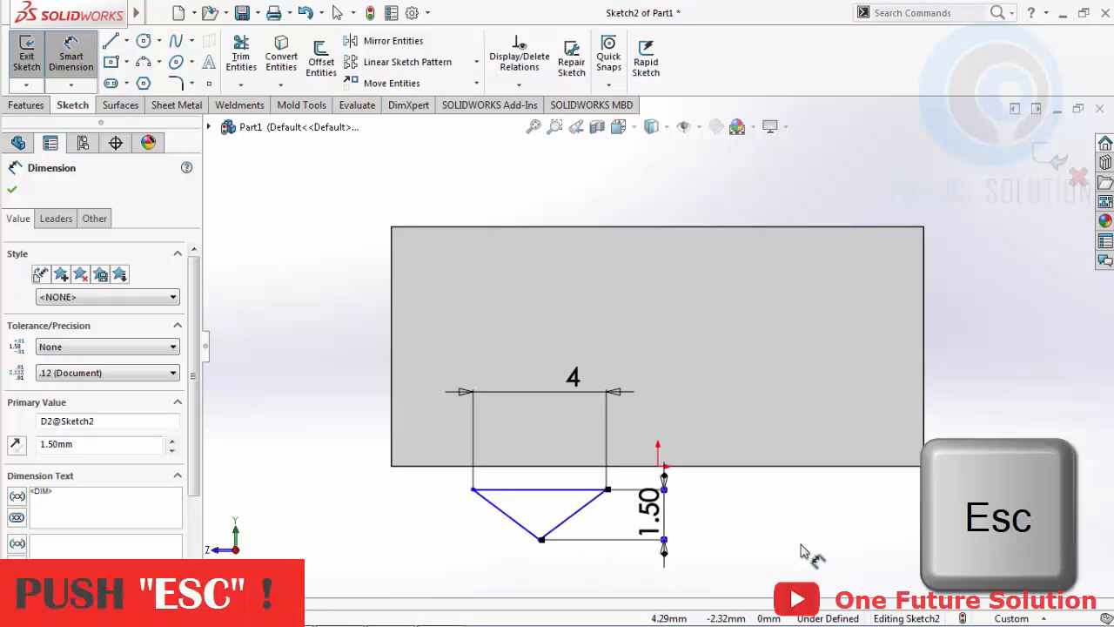
pyautogui.press('Escape')
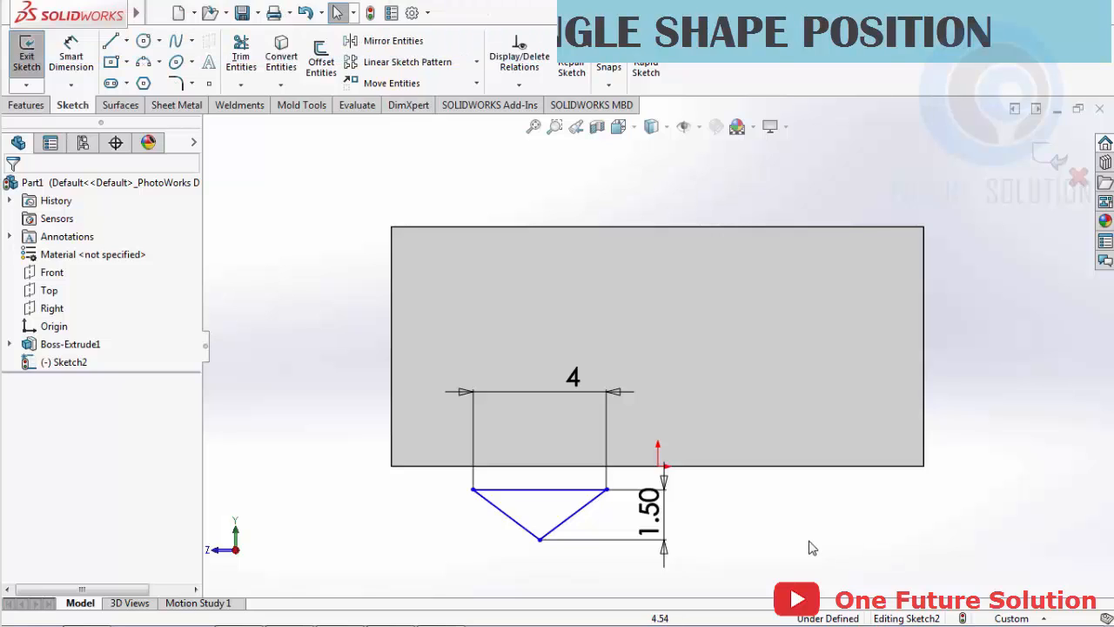
# Apply a Collinear relation between the triangle's horizontal line and the upper edge of the block's end face
pyautogui.click(590, 491)
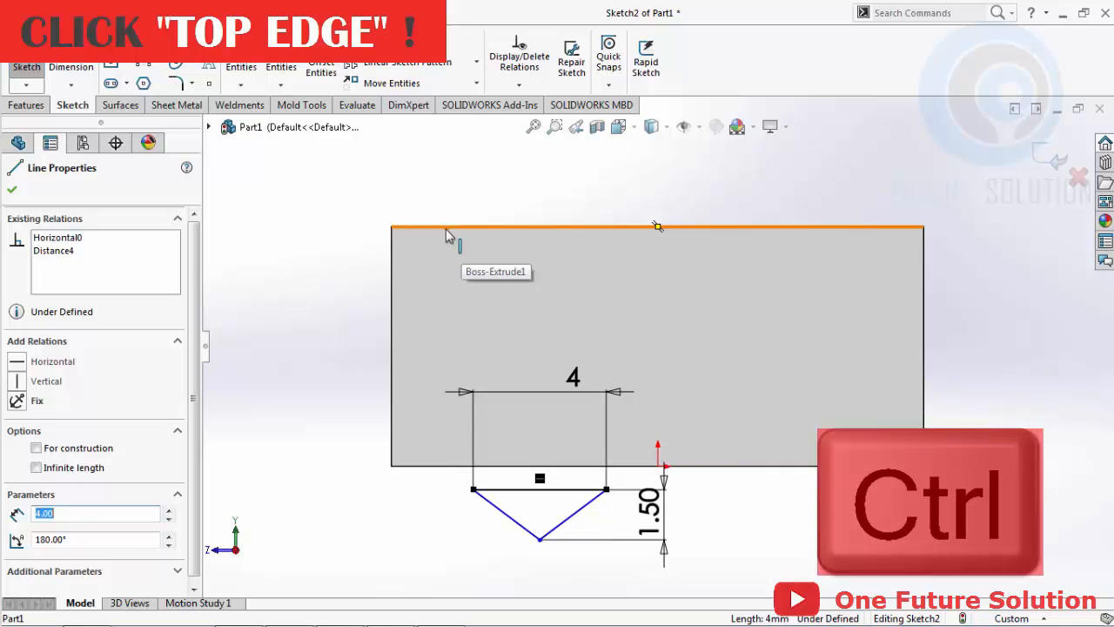
pyautogui.keyDown('ctrl'); pyautogui.click(446, 227); pyautogui.keyUp('ctrl')
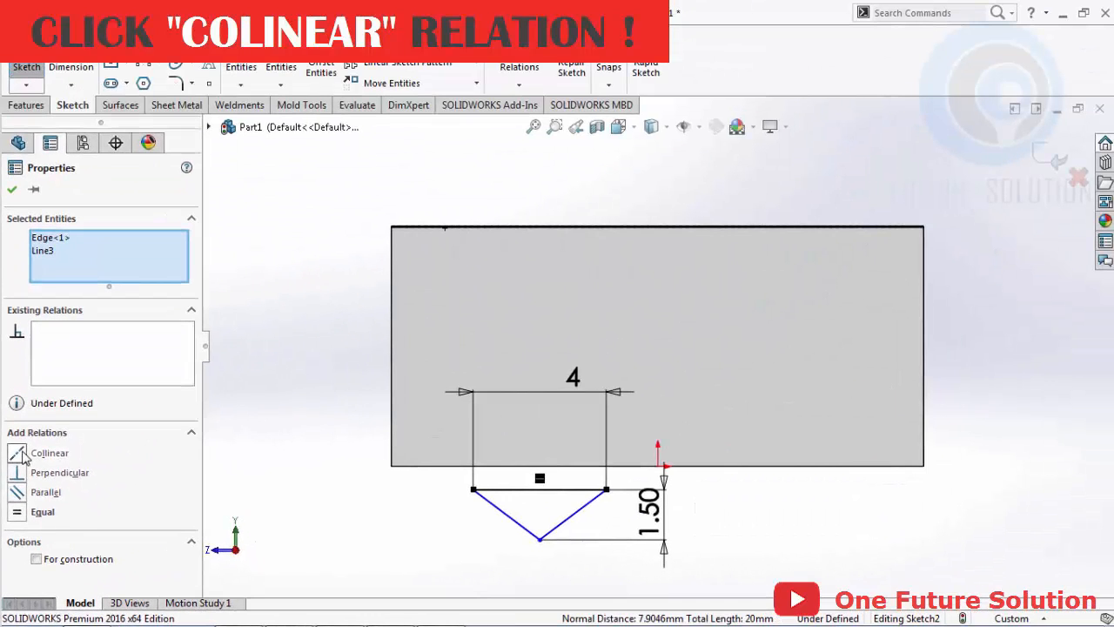
pyautogui.click(17, 453)
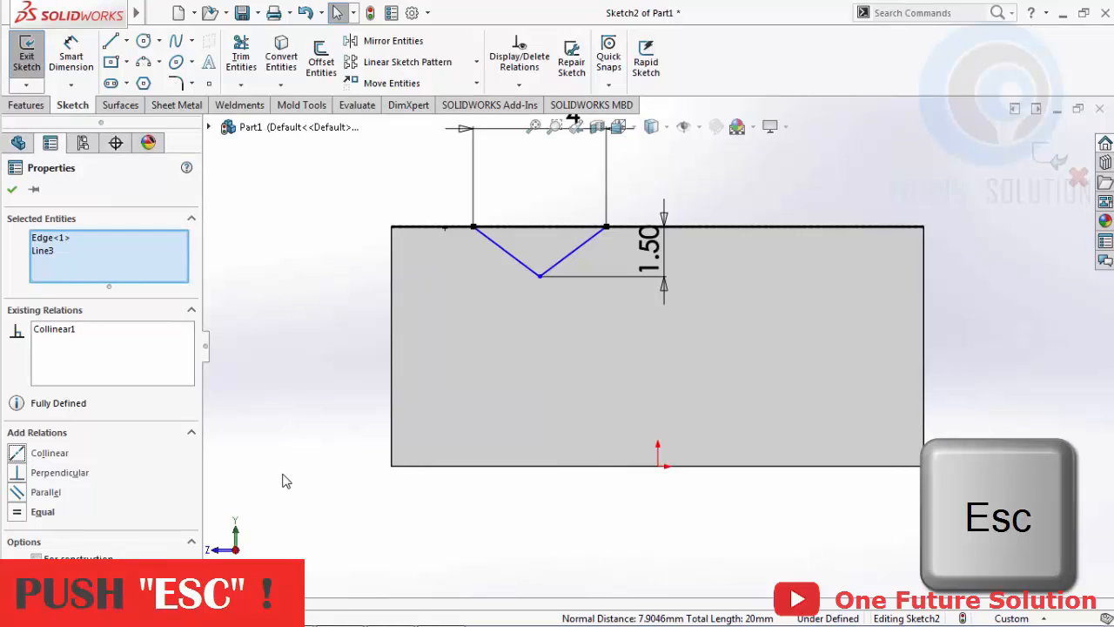
pyautogui.press('Escape')
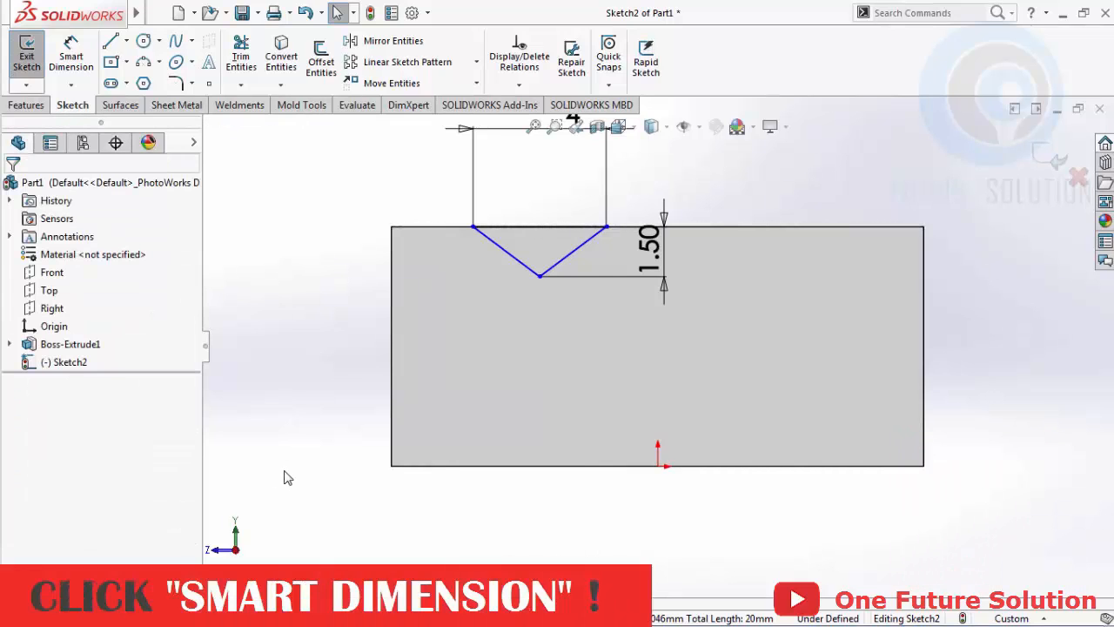
# Dimension the triangle's bottom vertex 5 mm from the end face's left vertical edge, and exit the sketch
pyautogui.press('f')
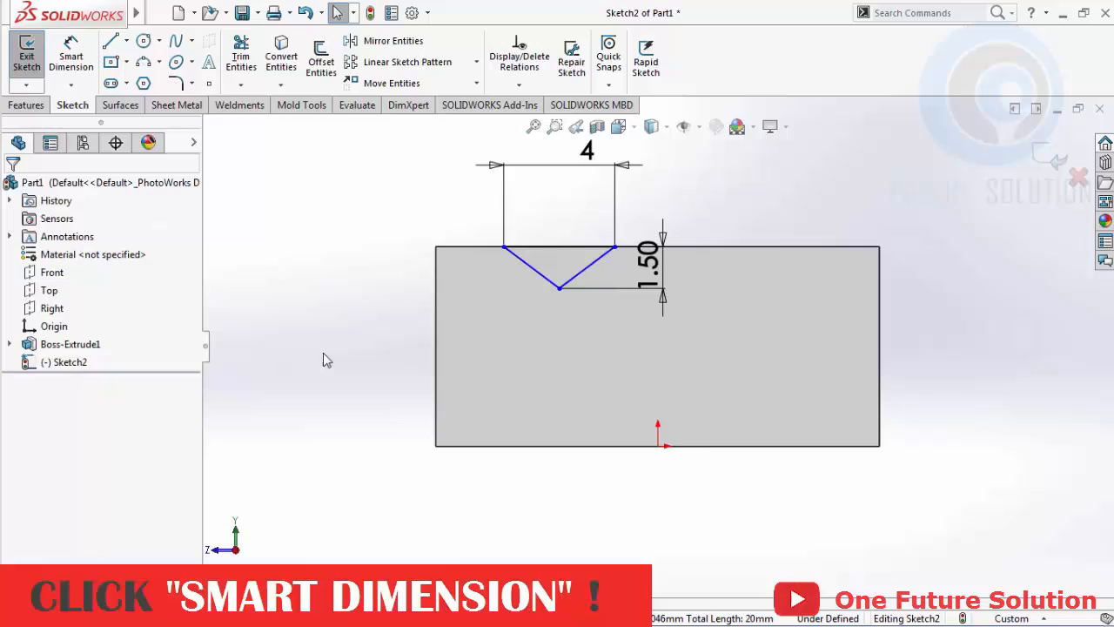
pyautogui.click(76, 57)
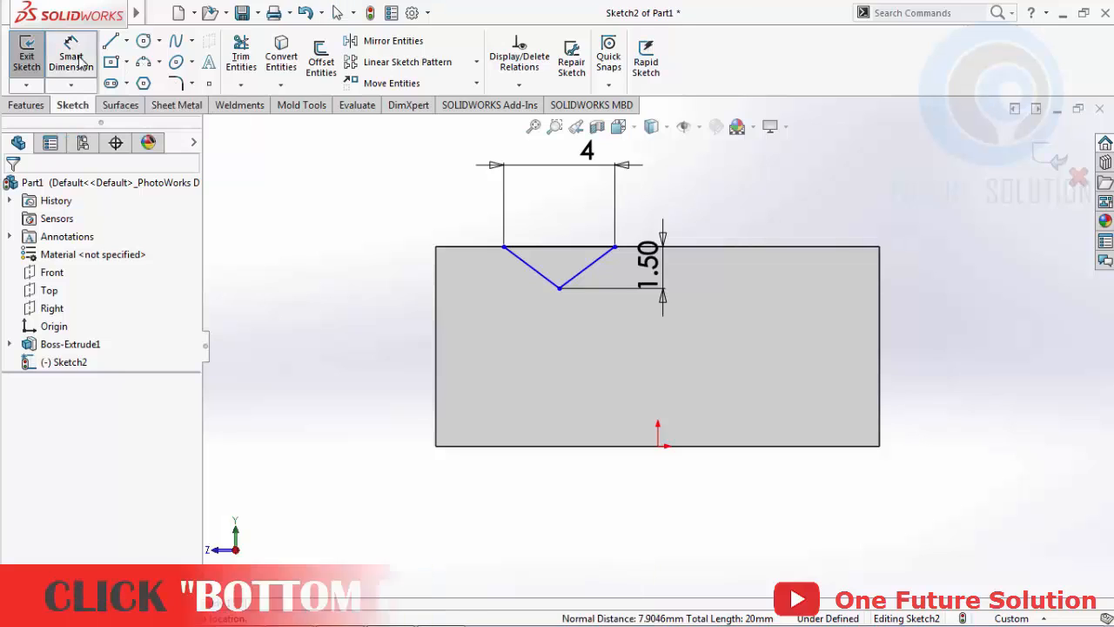
pyautogui.click(559, 289)
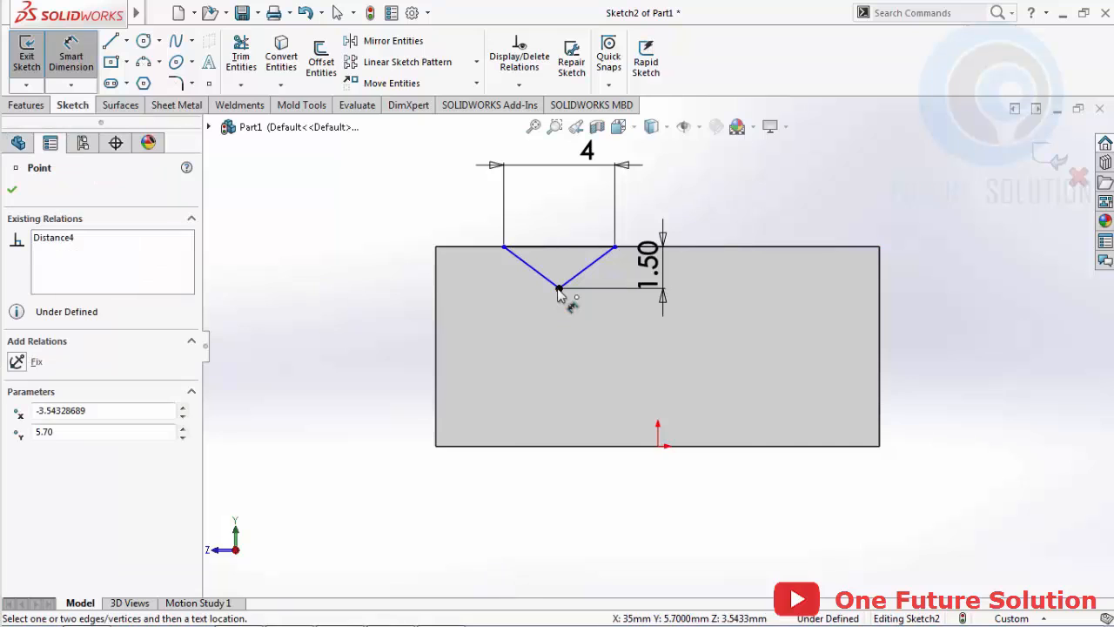
pyautogui.click(437, 281)
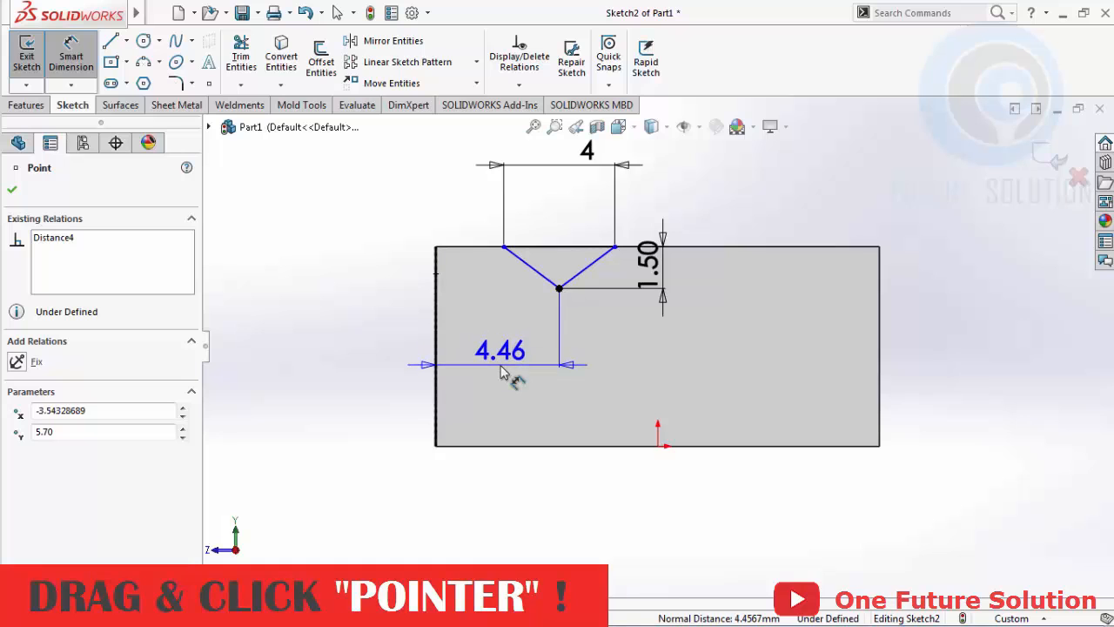
pyautogui.click(512, 376)
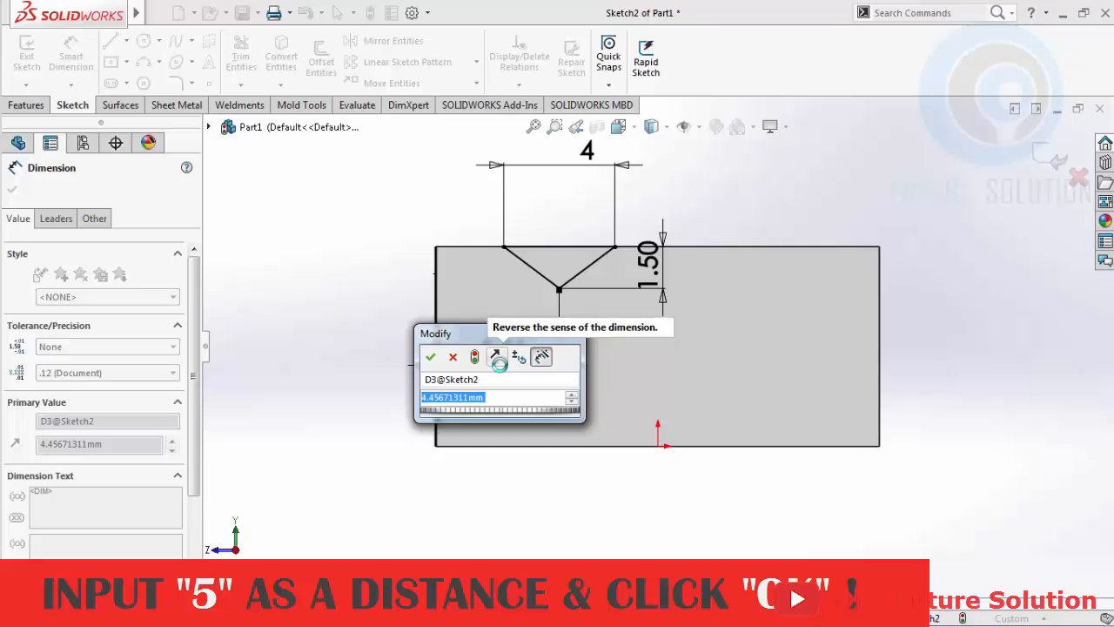
pyautogui.write('5')
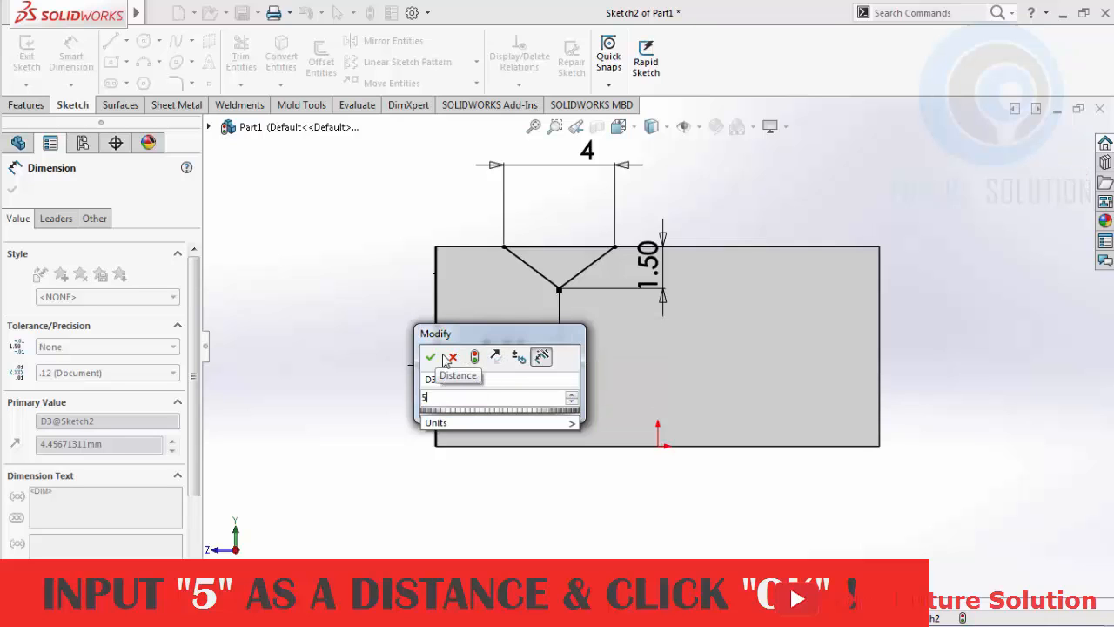
pyautogui.click(431, 358)
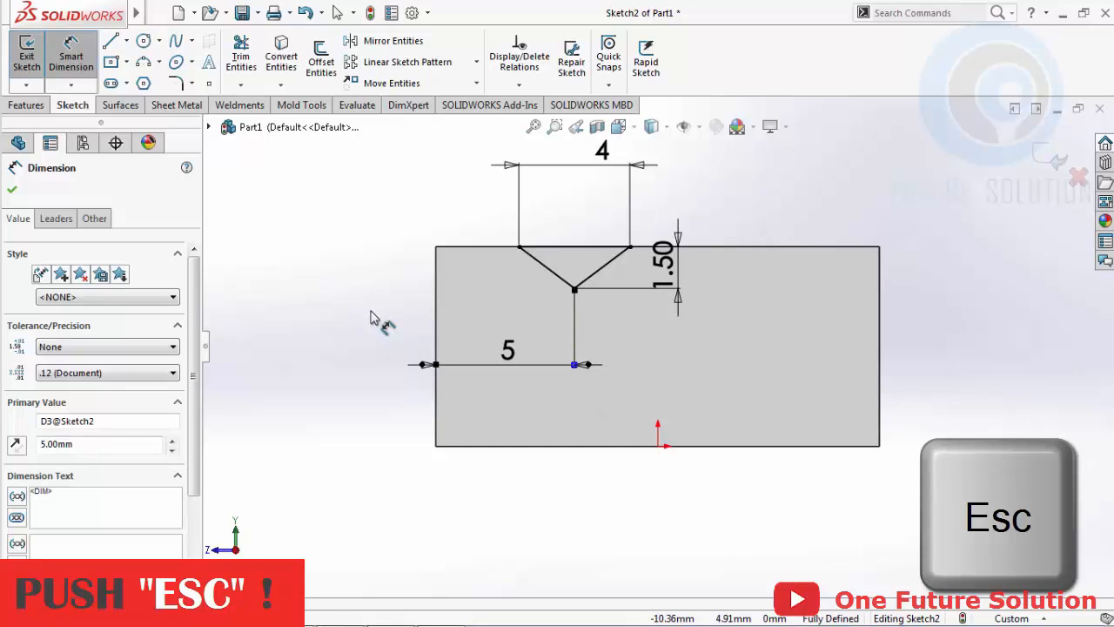
pyautogui.press('Escape')
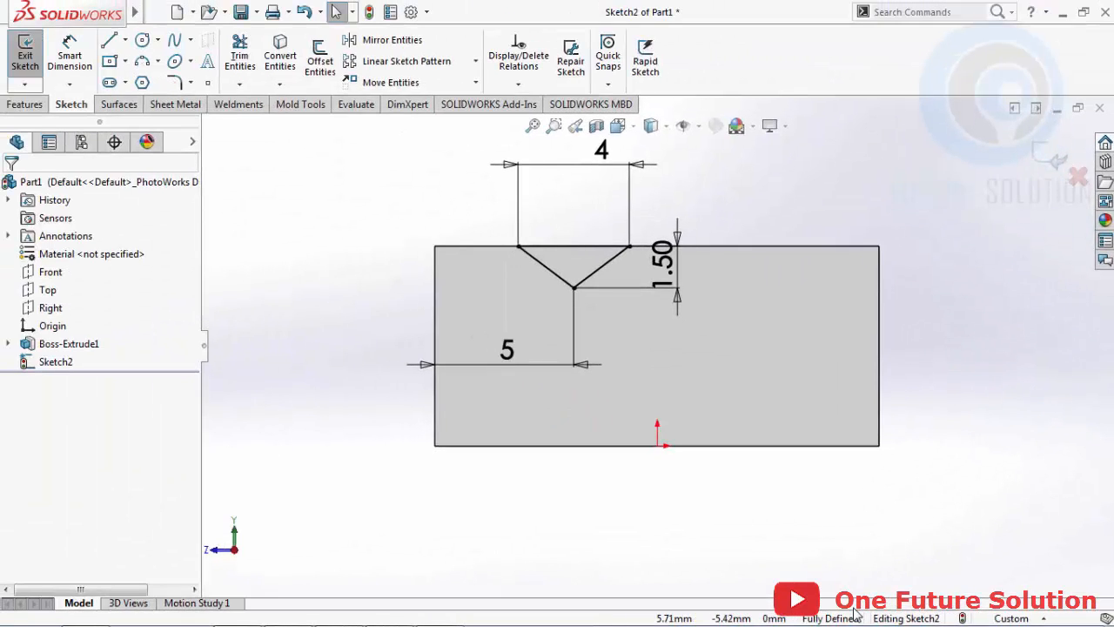
pyautogui.click(1051, 161)
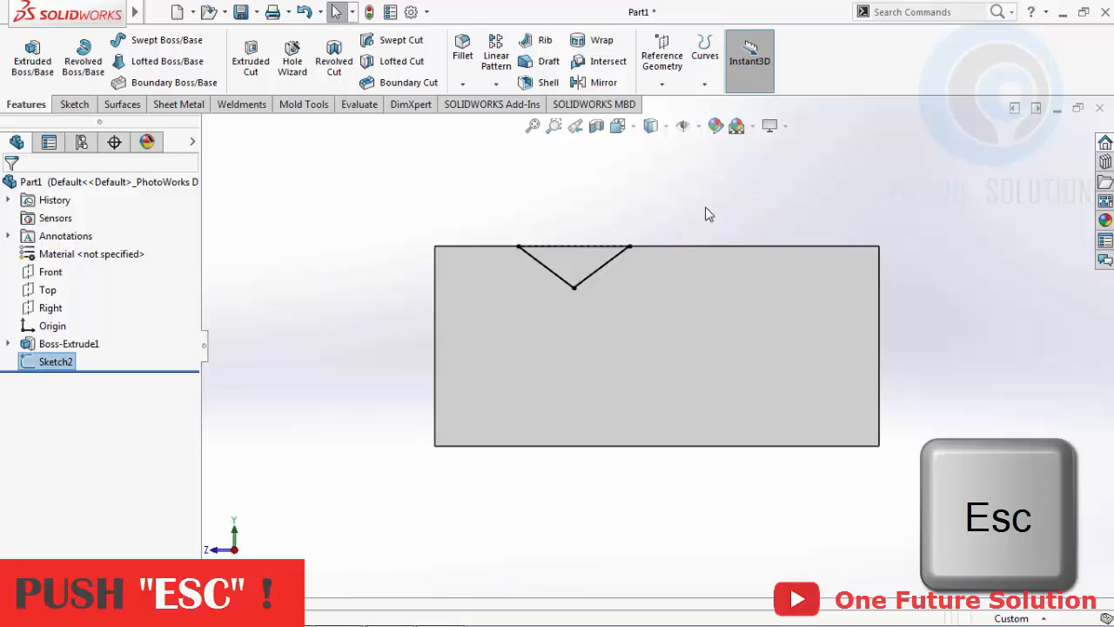
pyautogui.press('Escape')
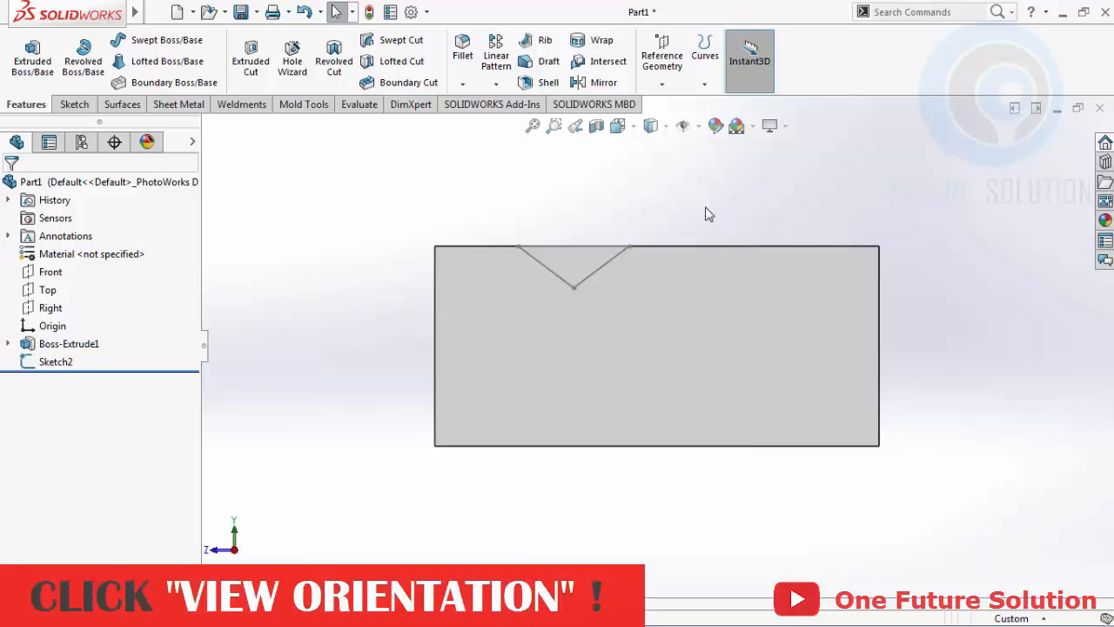
# Create a blind Extruded Cut from the triangle sketch with a depth of 70 mm along the block
pyautogui.click(616, 129)
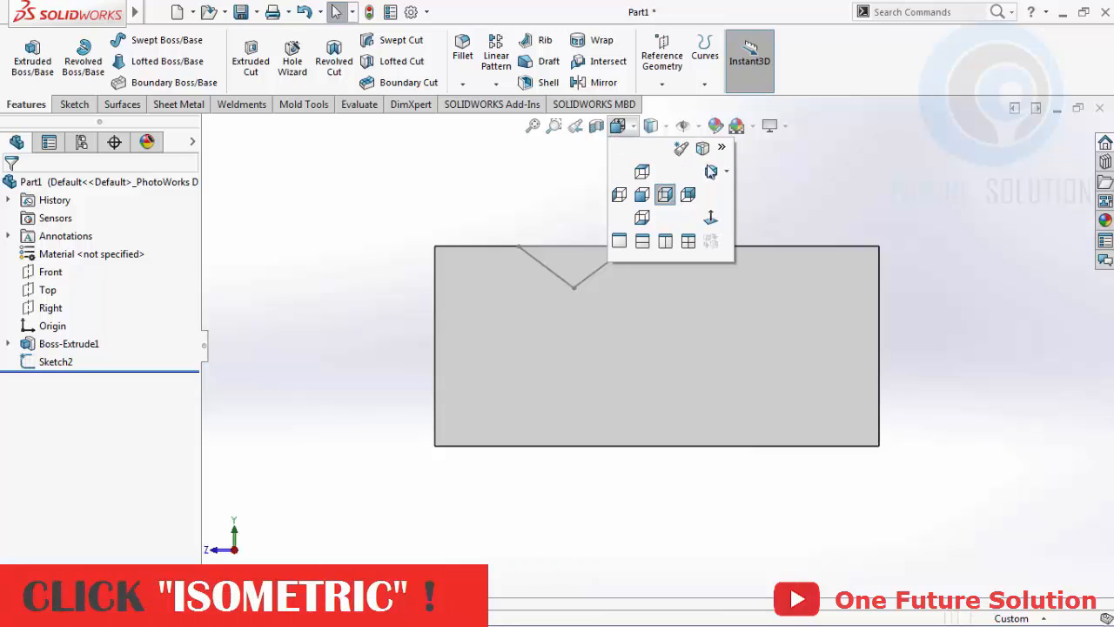
pyautogui.click(712, 173)
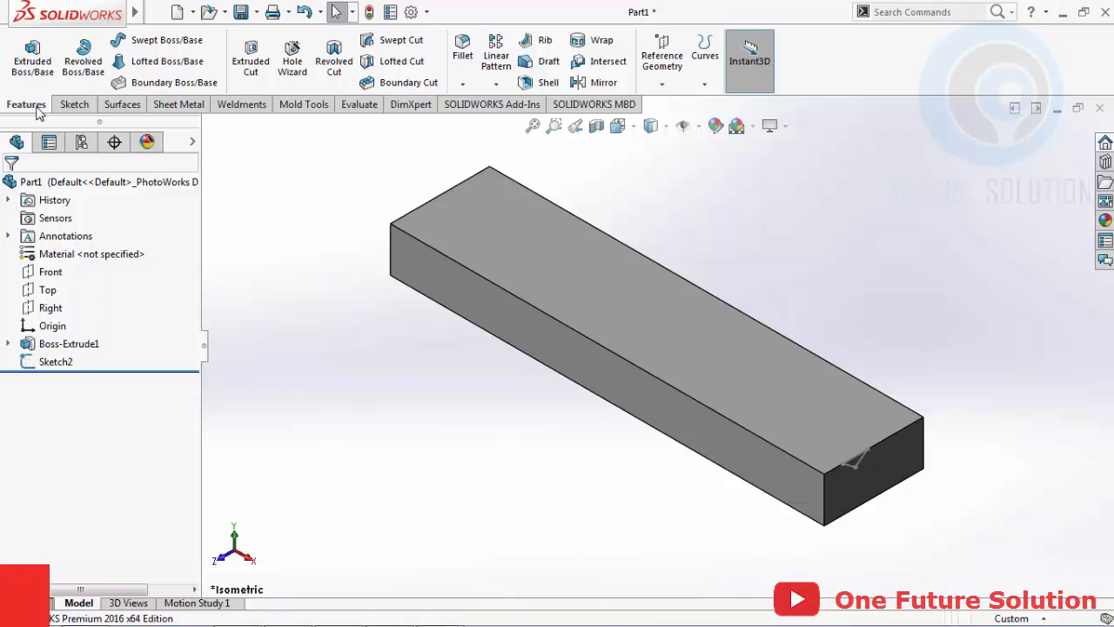
pyautogui.click(248, 65)
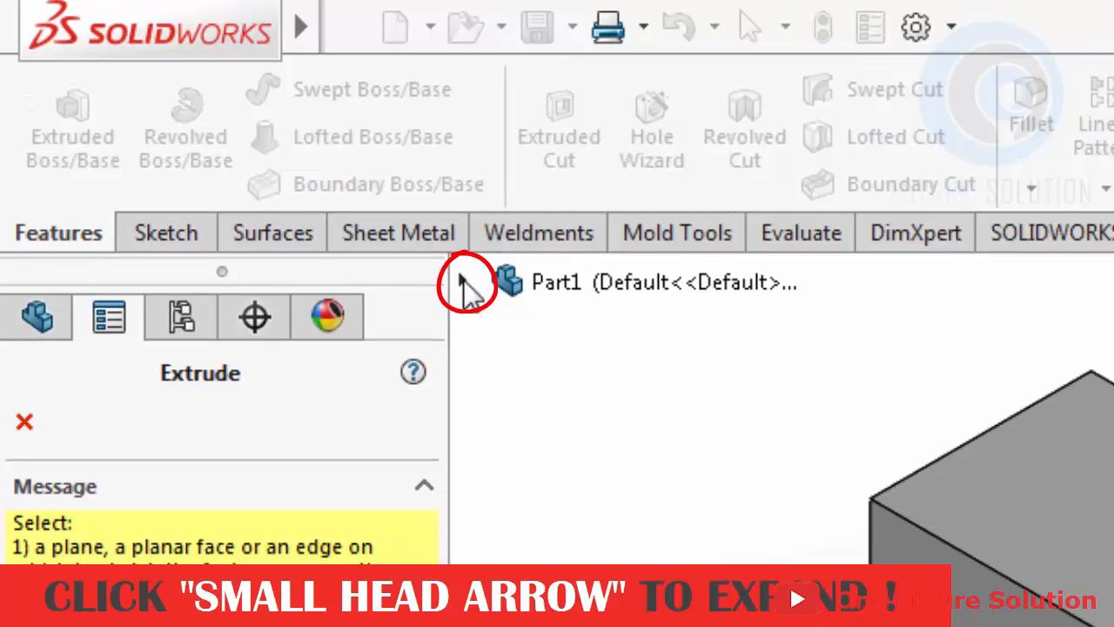
pyautogui.click(461, 278)
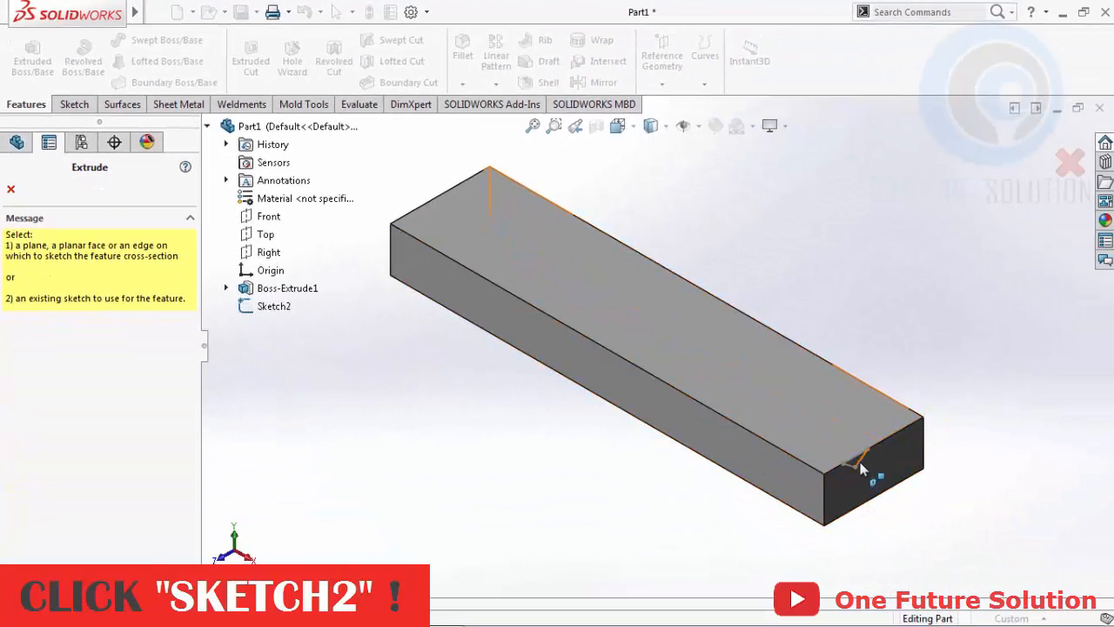
pyautogui.click(854, 466)
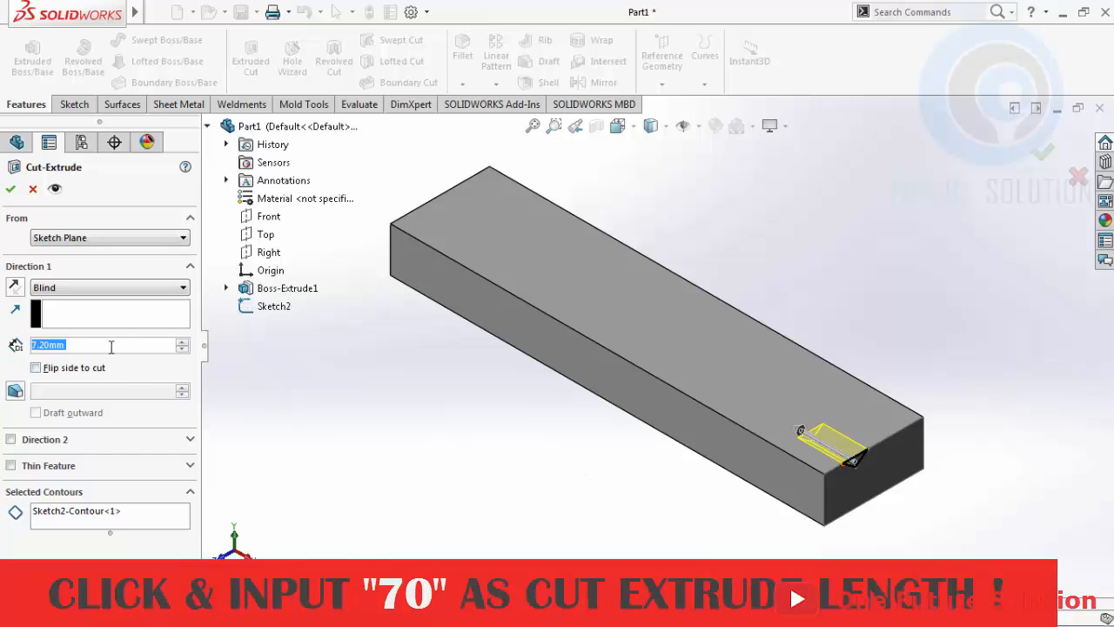
pyautogui.write('70')
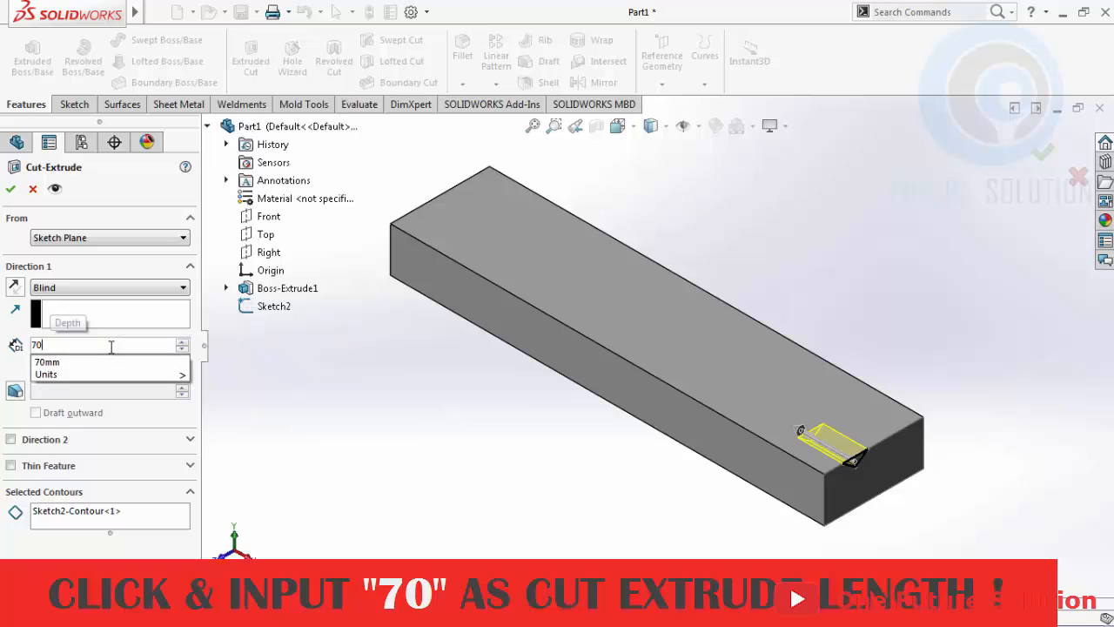
pyautogui.click(11, 188)
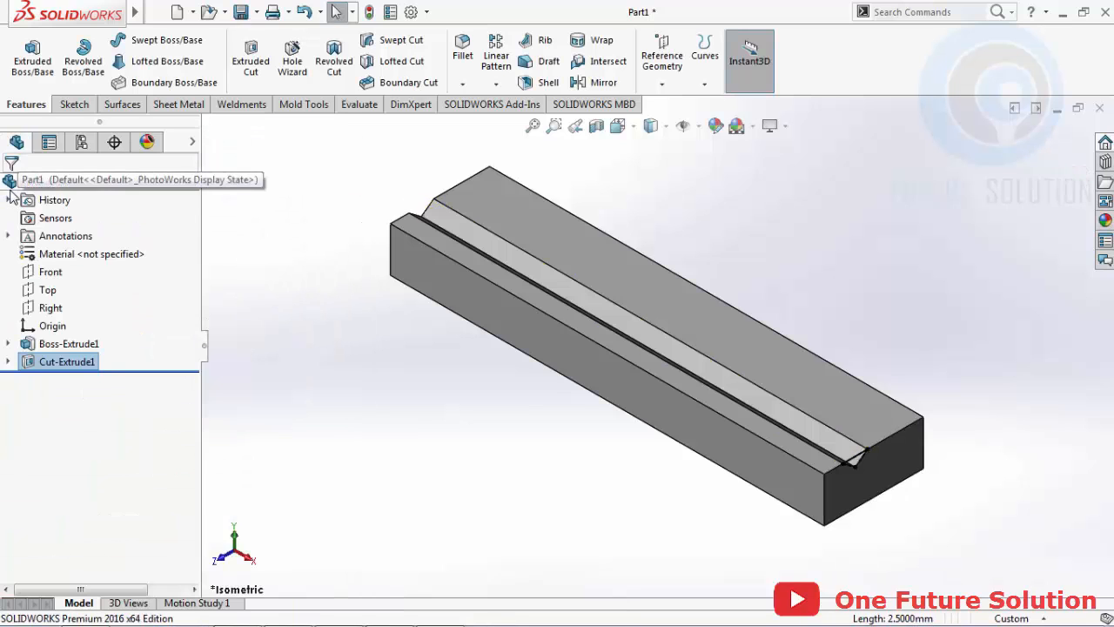
pyautogui.press('Escape')
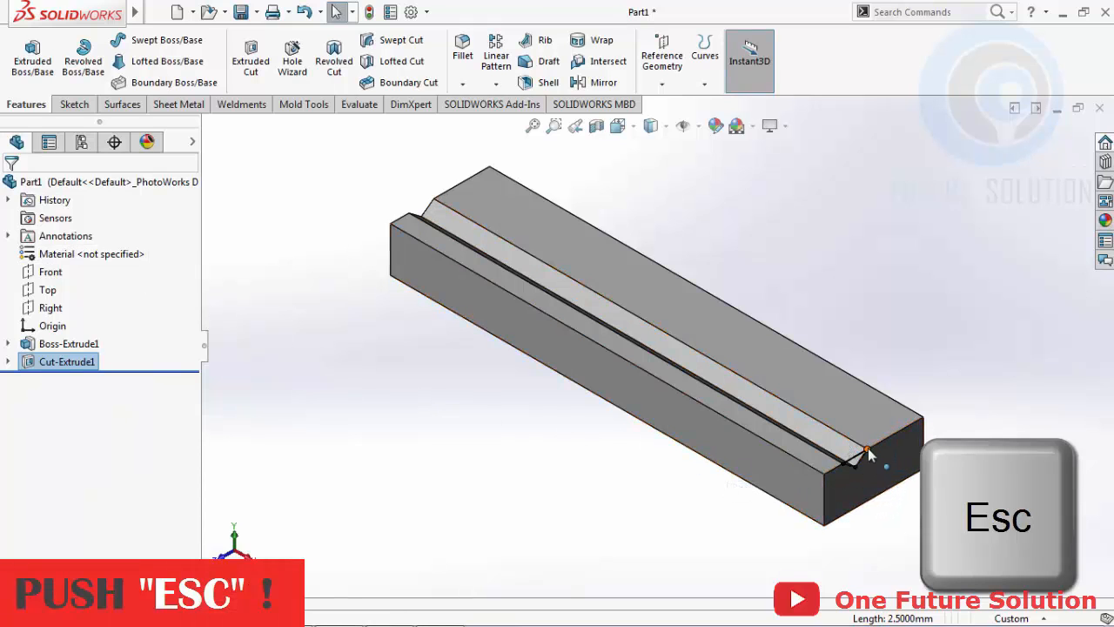
pyautogui.press('Escape')
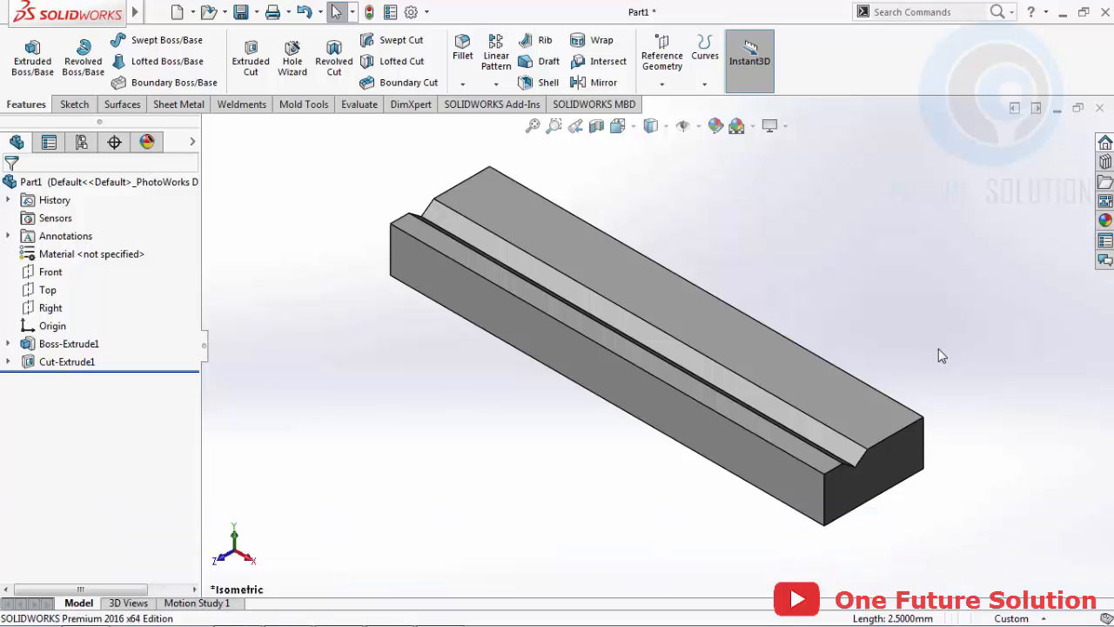
# Sketch three downward-pointing triangles on the block's long front face, bases on its upper edge, the rightmost about 3.5 mm wide
pyautogui.rightClick(612, 377)
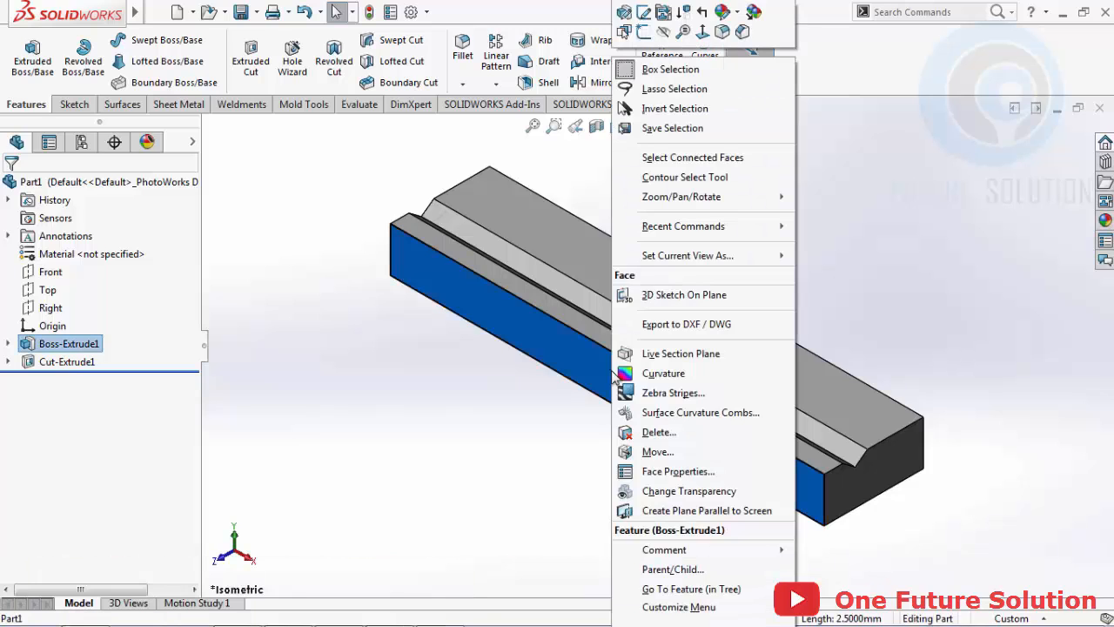
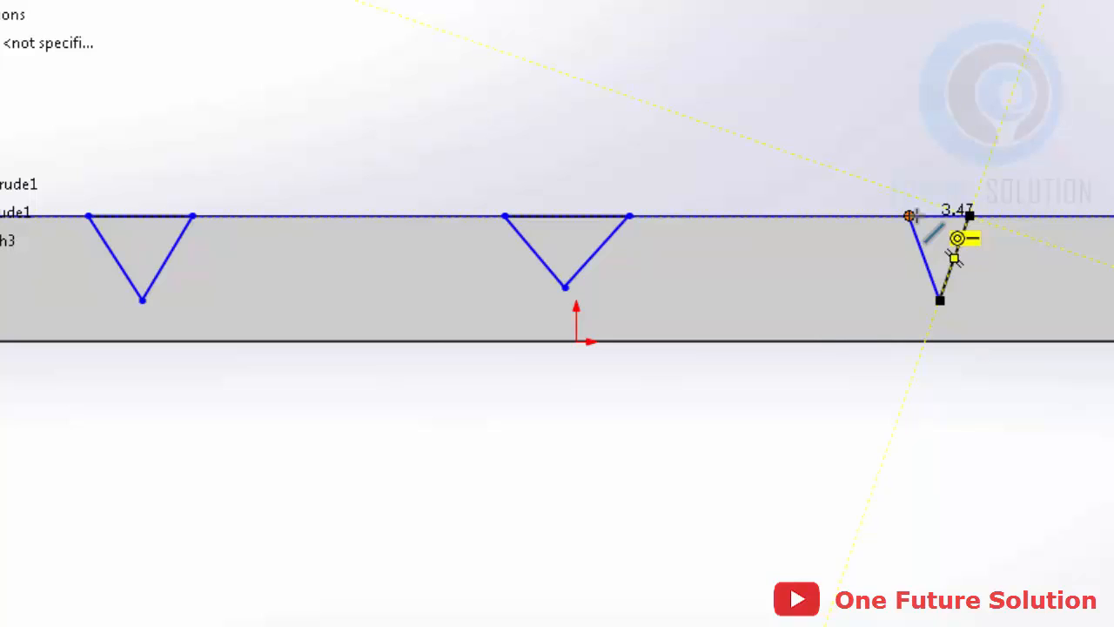
pyautogui.click(912, 215)
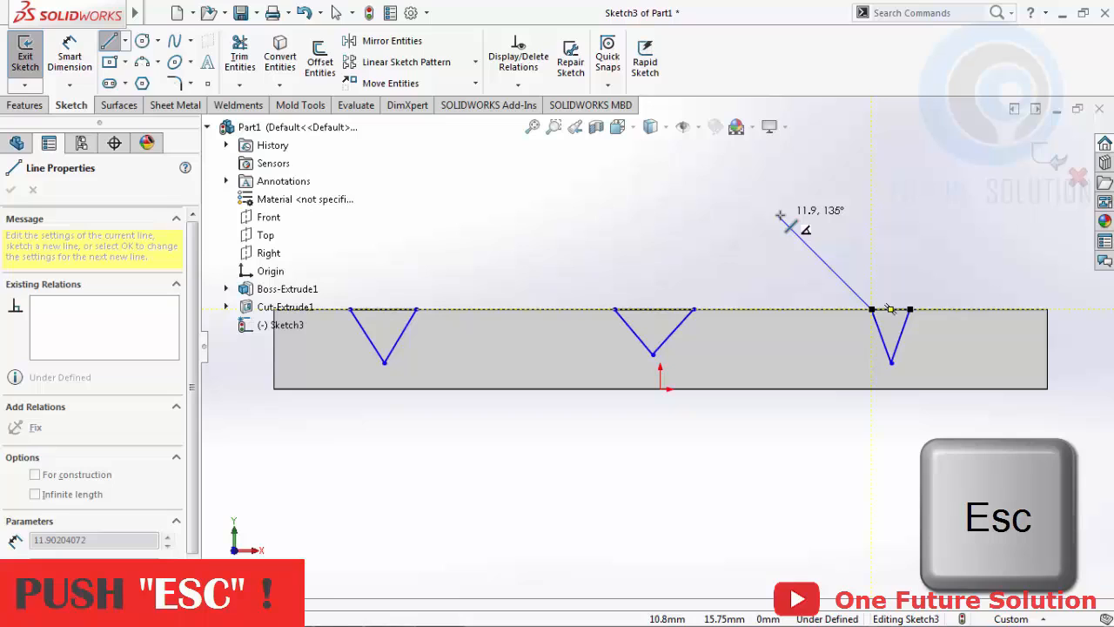
pyautogui.press('Escape')
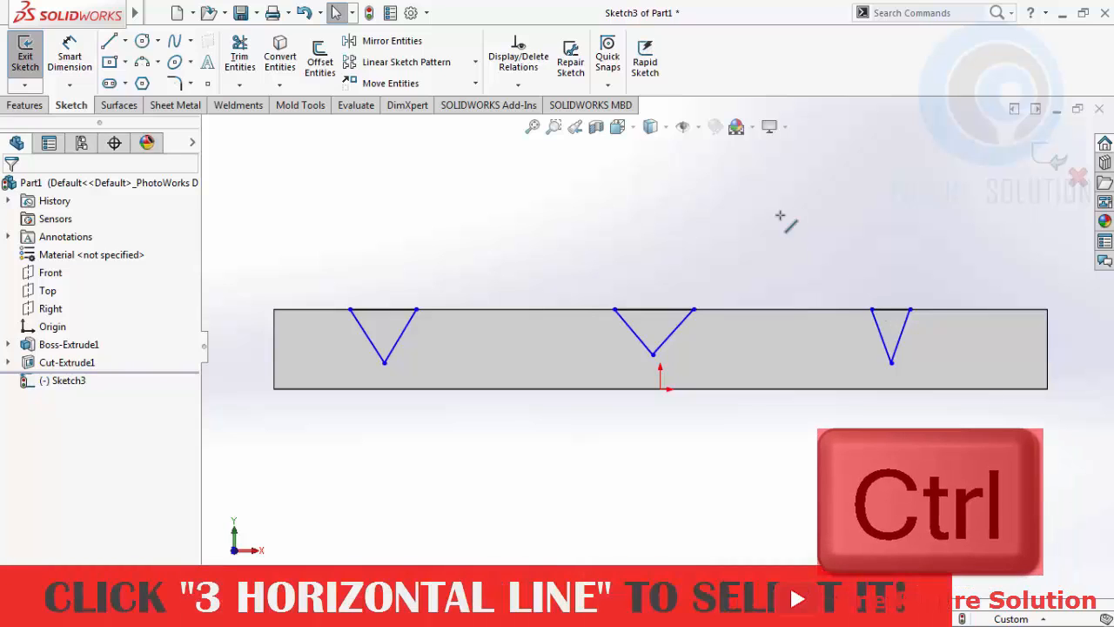
# Apply an Equal relation to the horizontal top lines of the three triangles
pyautogui.keyDown('ctrl'); pyautogui.click(884, 310); pyautogui.keyUp('ctrl')
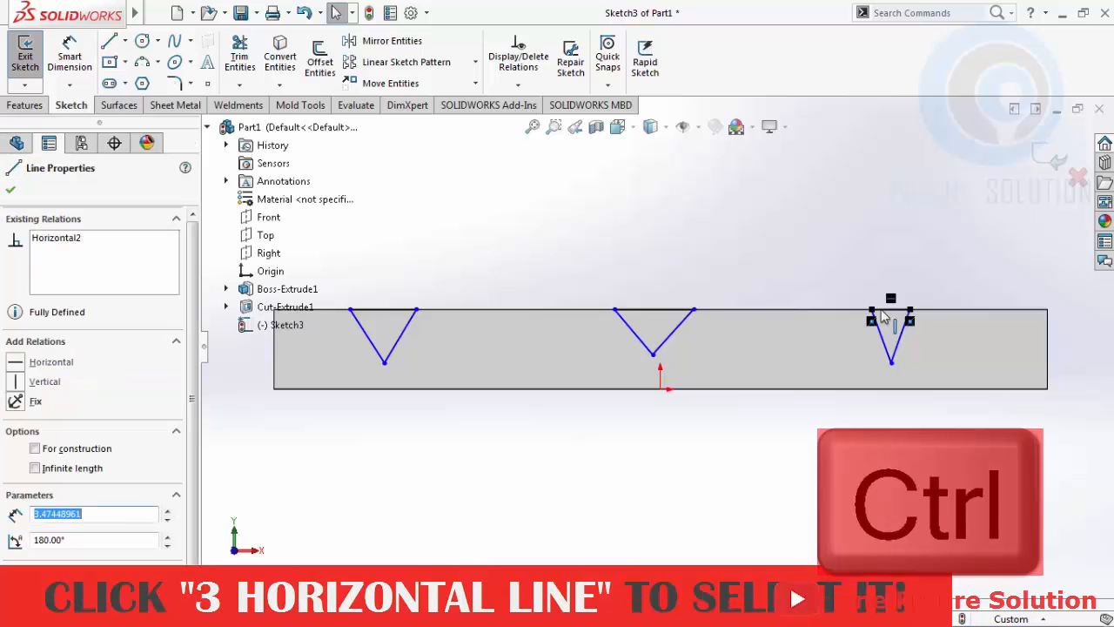
pyautogui.keyDown('ctrl'); pyautogui.click(625, 310); pyautogui.keyUp('ctrl')
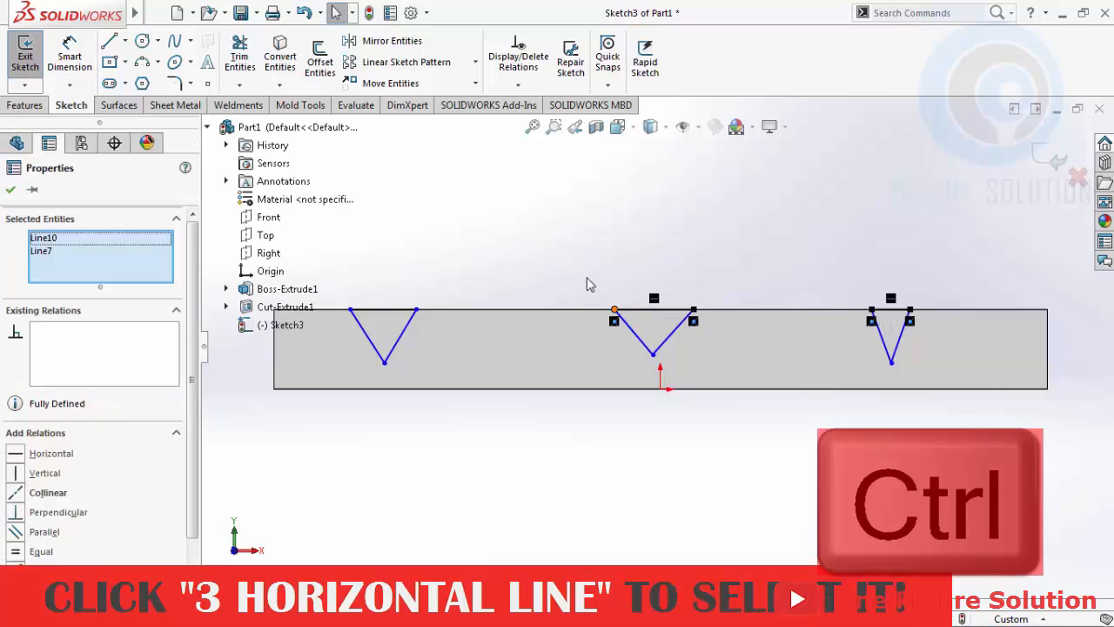
pyautogui.keyDown('ctrl'); pyautogui.click(364, 311); pyautogui.keyUp('ctrl')
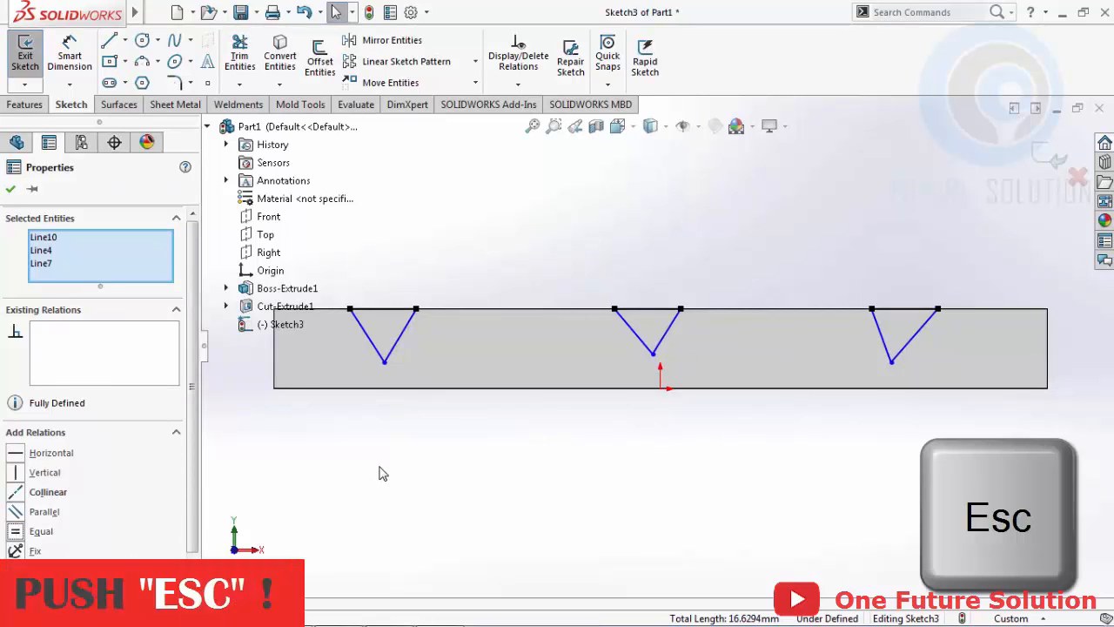
pyautogui.press('Escape')
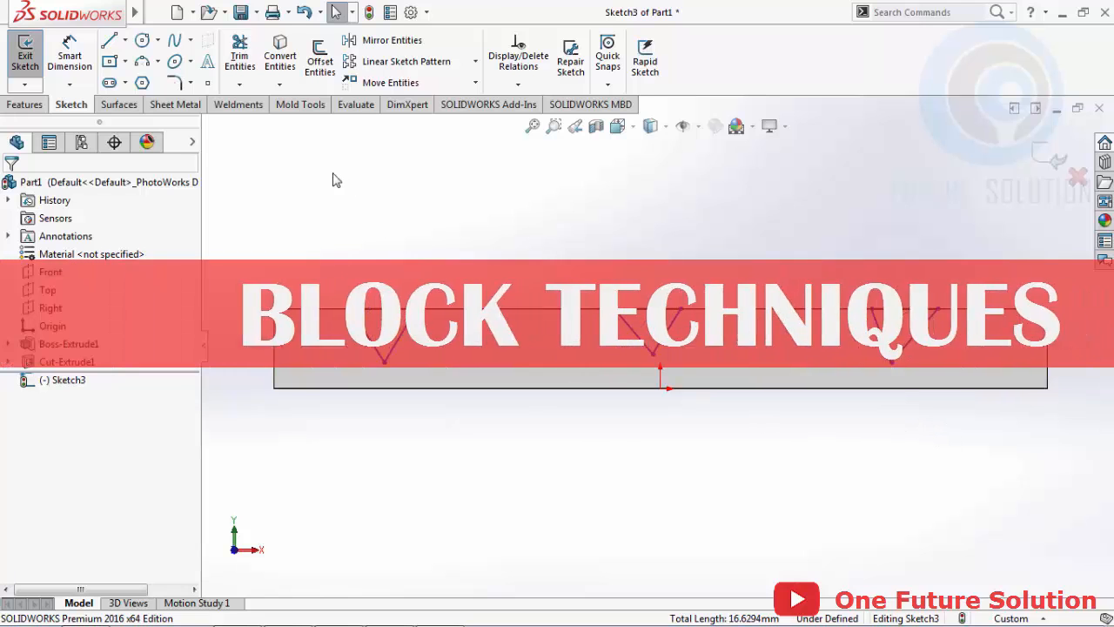
# Sketch six short separate lines, about 3 mm each, in the empty space above the block
pyautogui.click(110, 41)
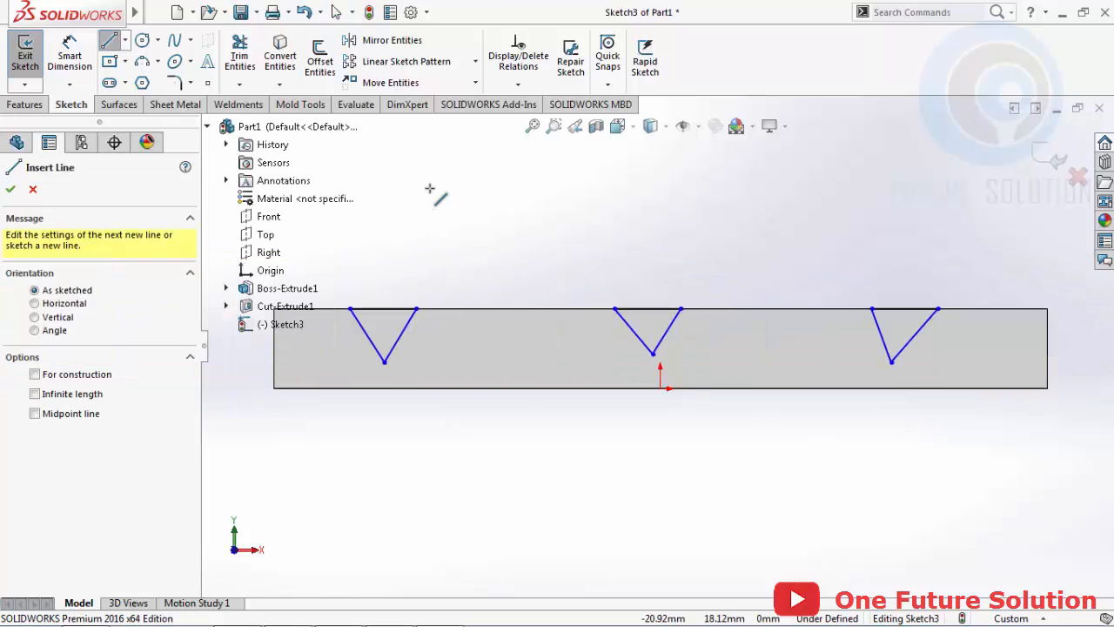
pyautogui.click(429, 188)
pyautogui.click(444, 214)
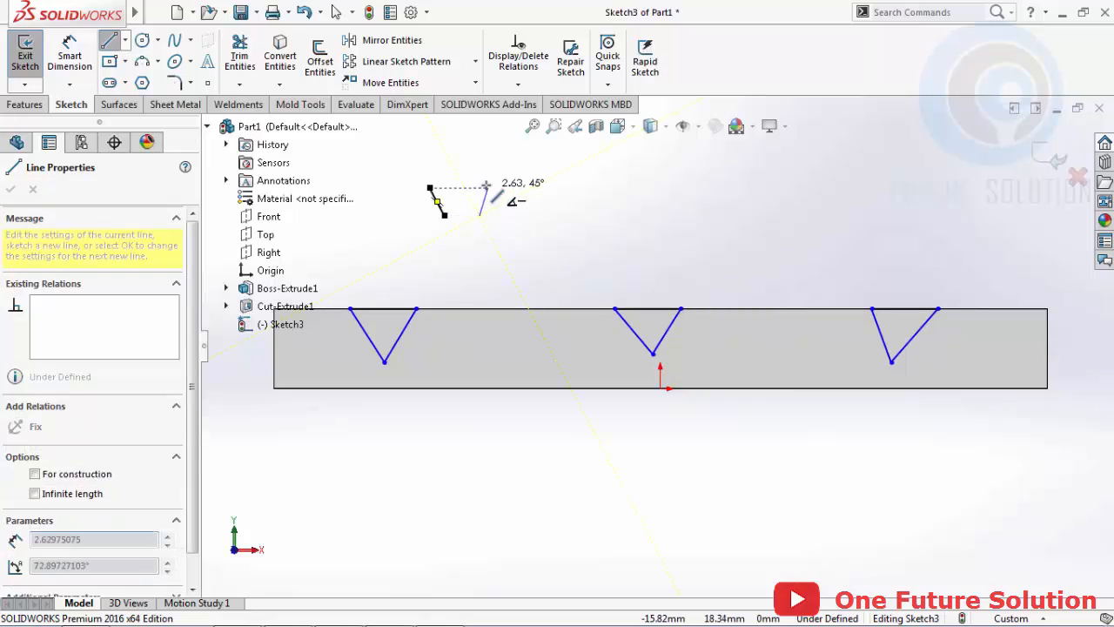
pyautogui.click(496, 187)
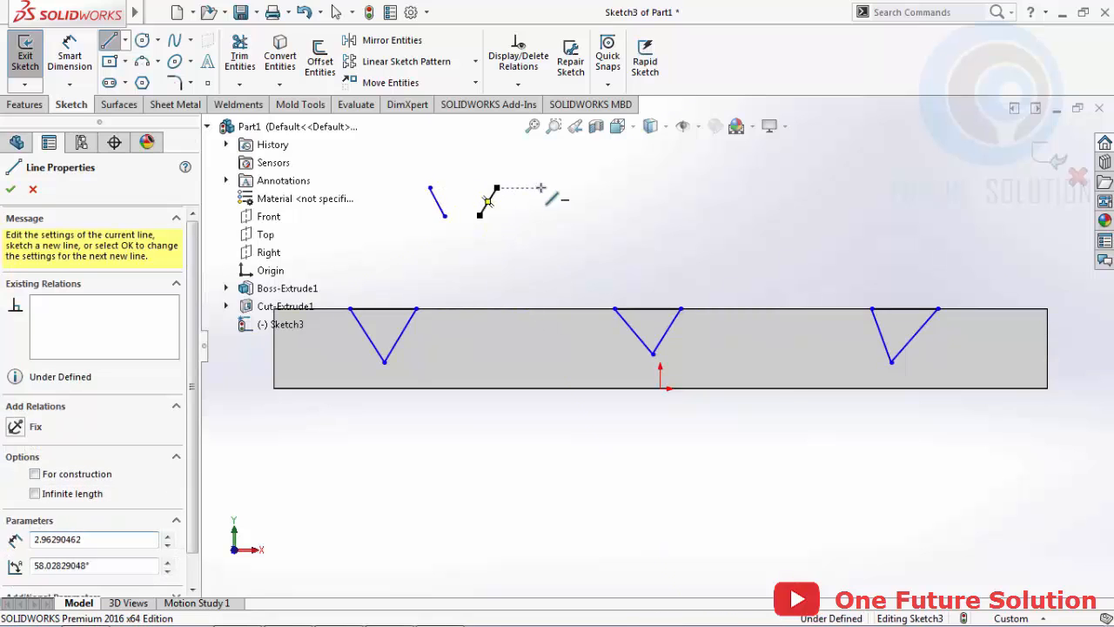
pyautogui.moveTo(541, 188)
pyautogui.mouseDown()
pyautogui.moveTo(550, 210)
pyautogui.moveTo(594, 165)
pyautogui.mouseUp()
pyautogui.moveTo(631, 199); pyautogui.dragTo(631, 230)
pyautogui.moveTo(642, 176); pyautogui.dragTo(661, 209)
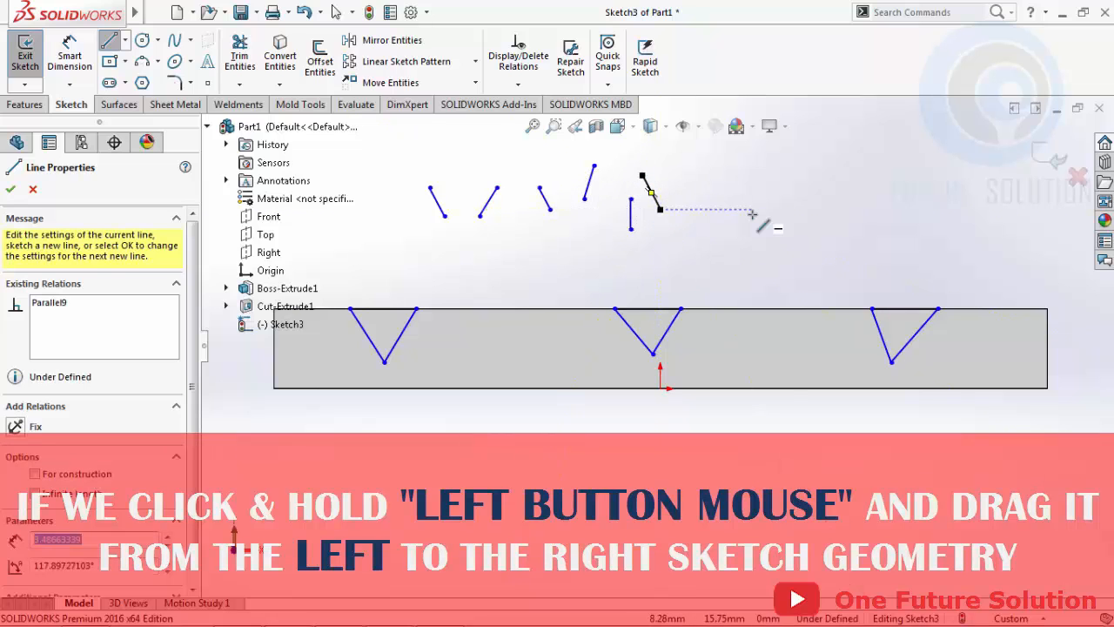
pyautogui.press('Escape')
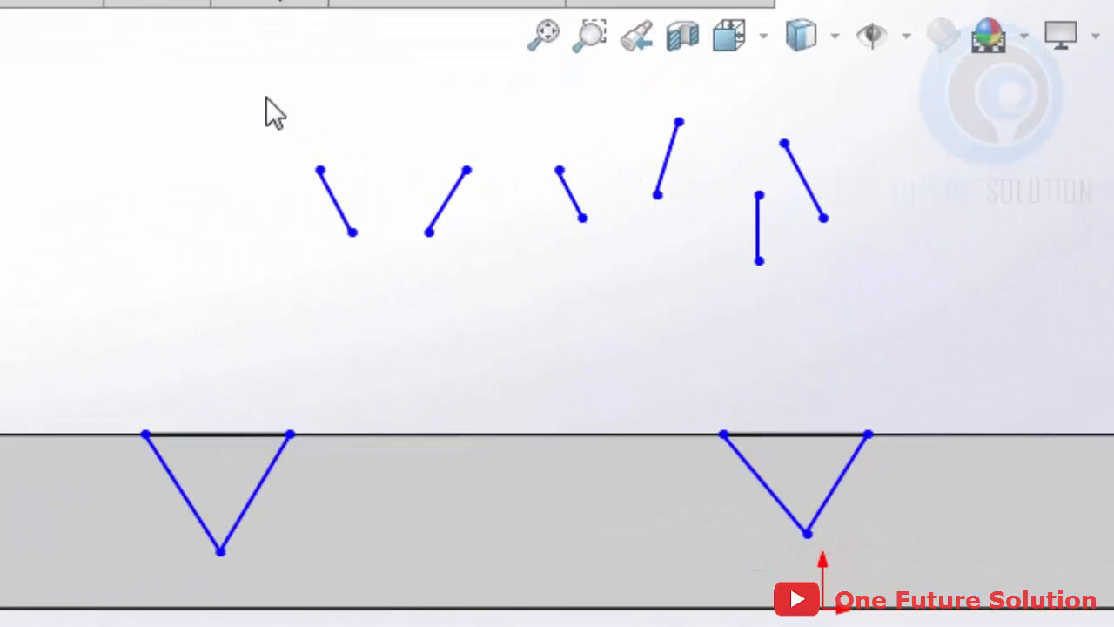
# Practise window and crossing box selection on the six loose lines above the block, clearing each selection
pyautogui.moveTo(266, 98)
pyautogui.mouseDown()
pyautogui.moveTo(546, 261)
pyautogui.moveTo(616, 277)
pyautogui.mouseUp()
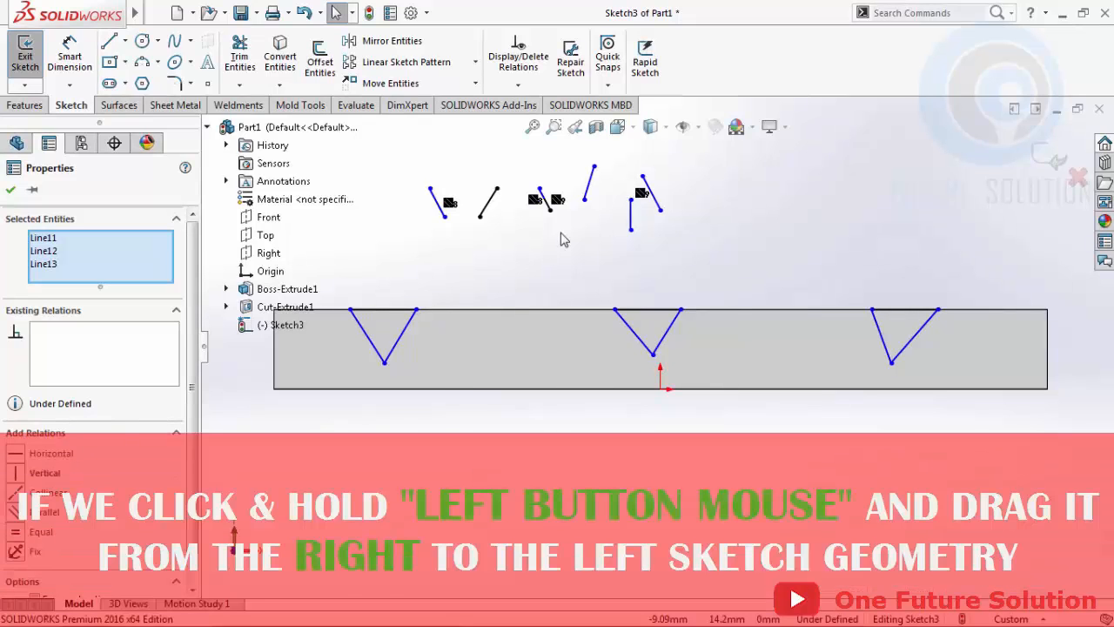
pyautogui.press('Escape')
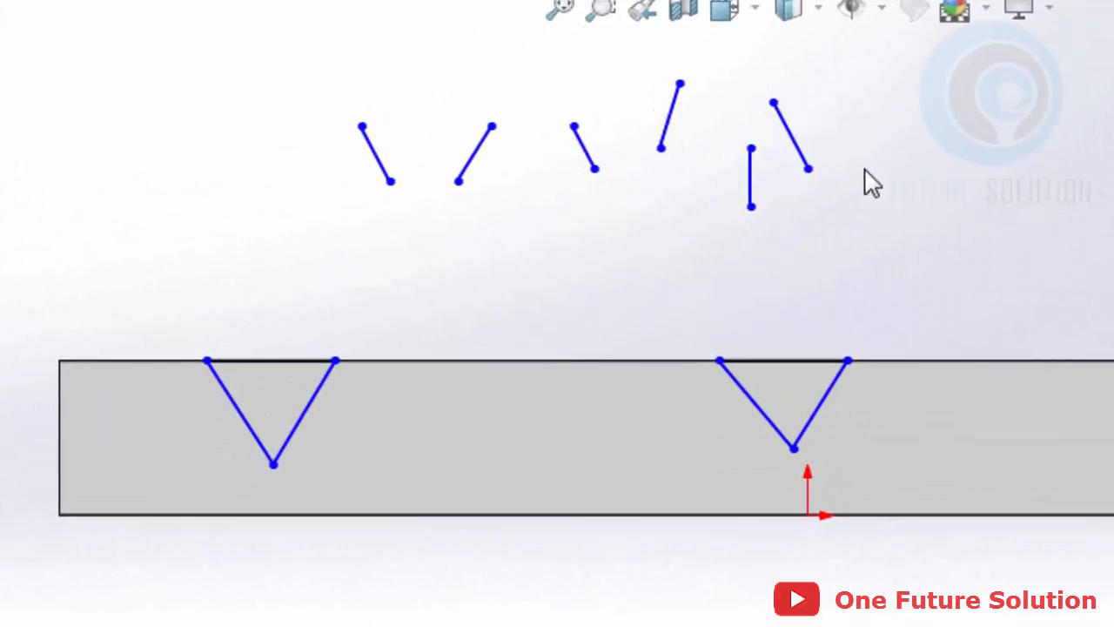
pyautogui.moveTo(848, 163)
pyautogui.mouseDown()
pyautogui.moveTo(743, 165)
pyautogui.moveTo(628, 132)
pyautogui.mouseUp()
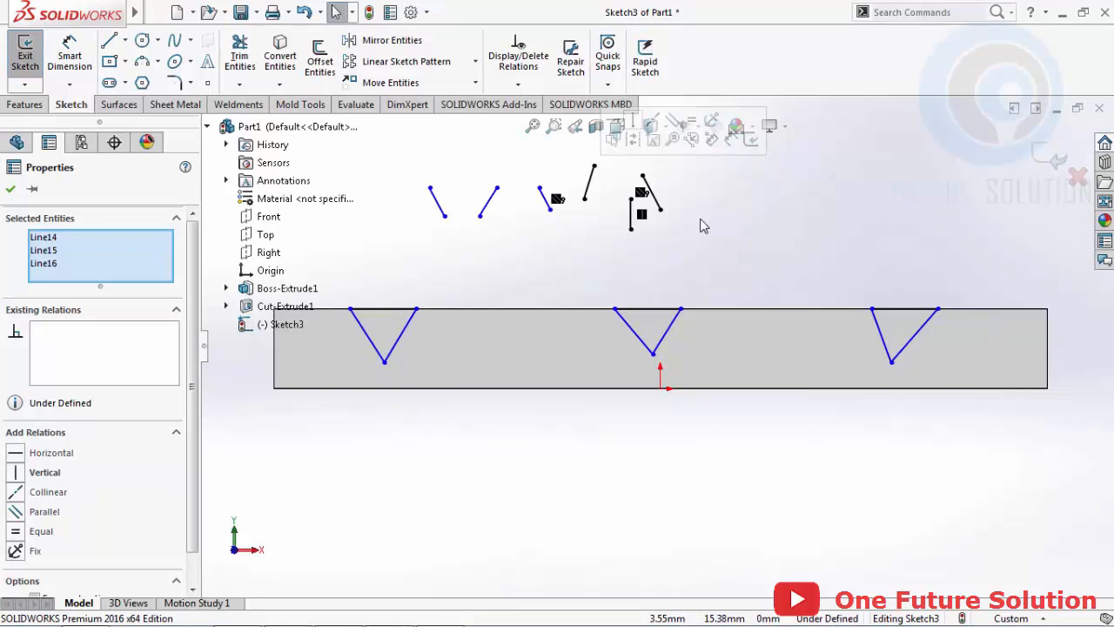
pyautogui.press('Escape')
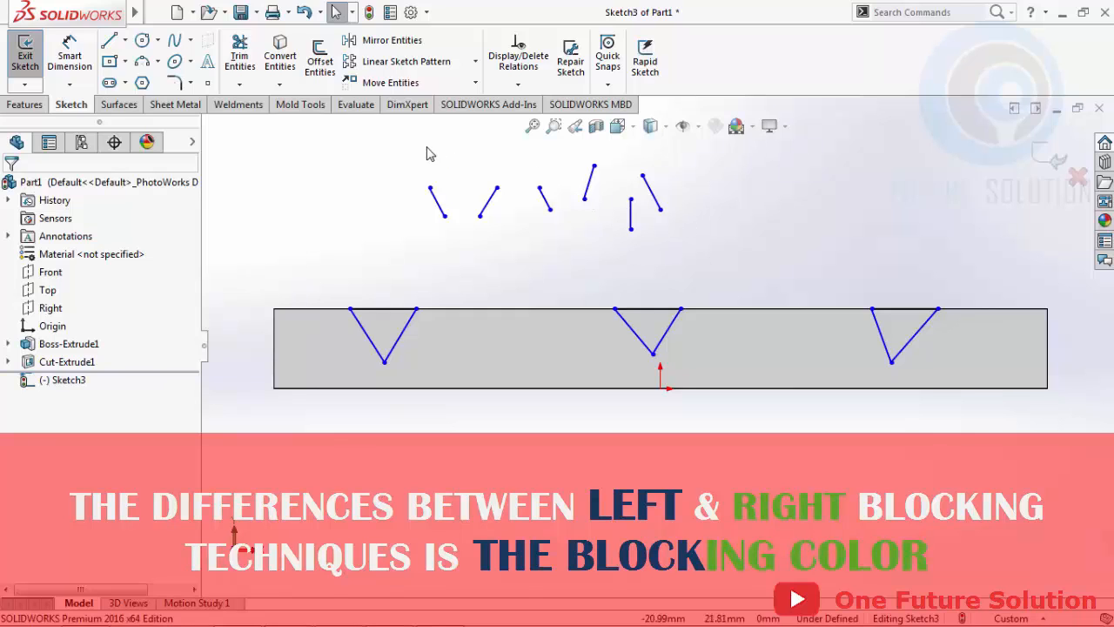
pyautogui.moveTo(414, 141)
pyautogui.mouseDown()
pyautogui.moveTo(538, 220)
pyautogui.moveTo(693, 259)
pyautogui.mouseUp()
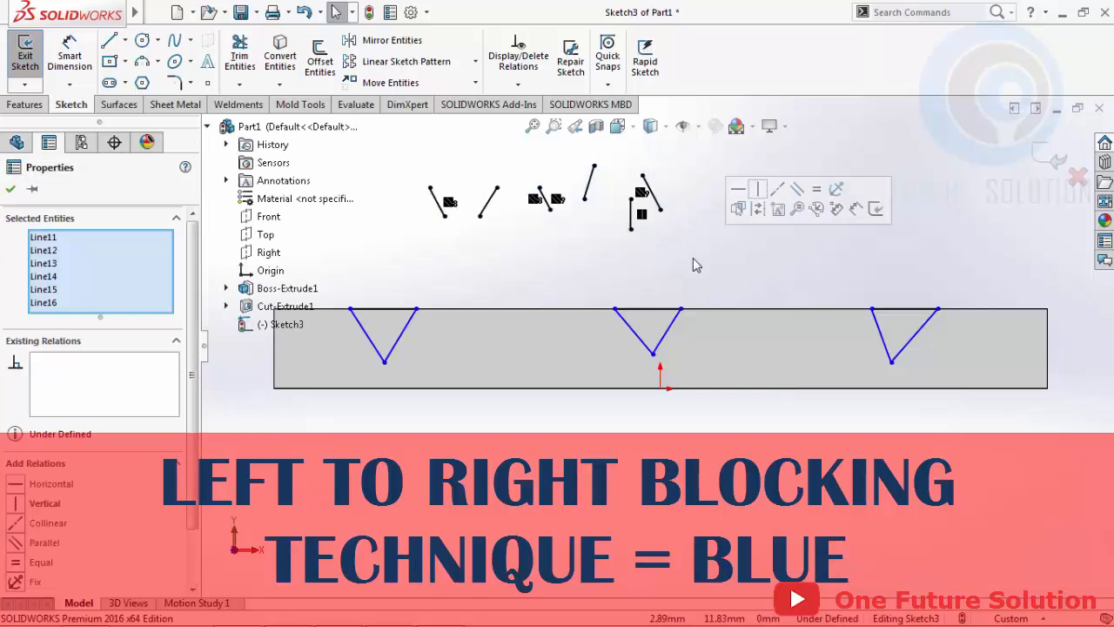
pyautogui.click(693, 258)
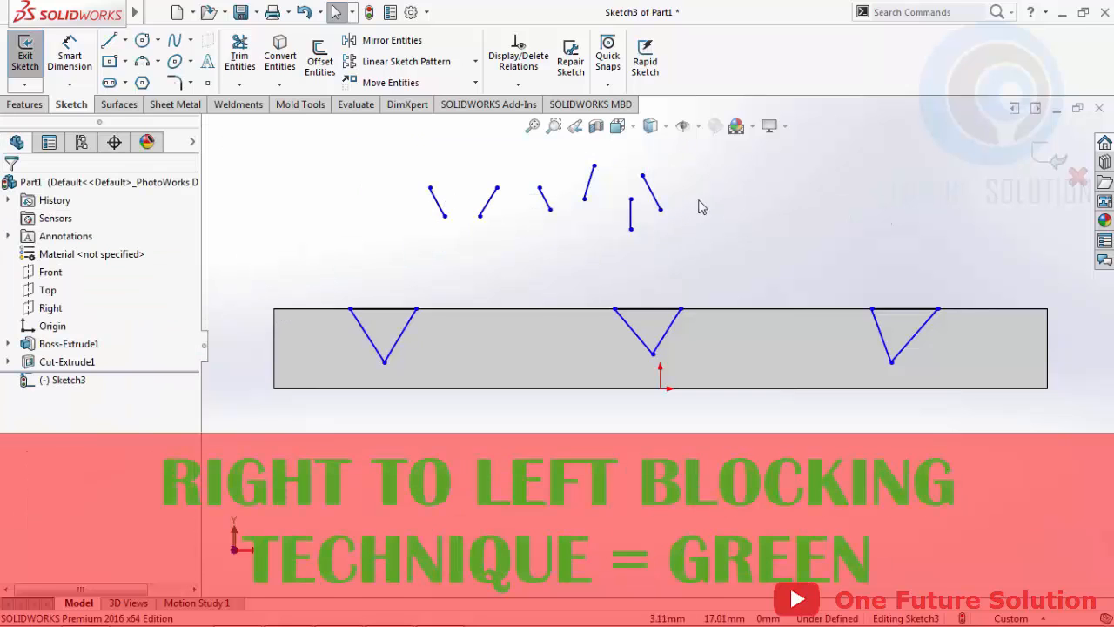
pyautogui.moveTo(648, 205); pyautogui.dragTo(415, 200)
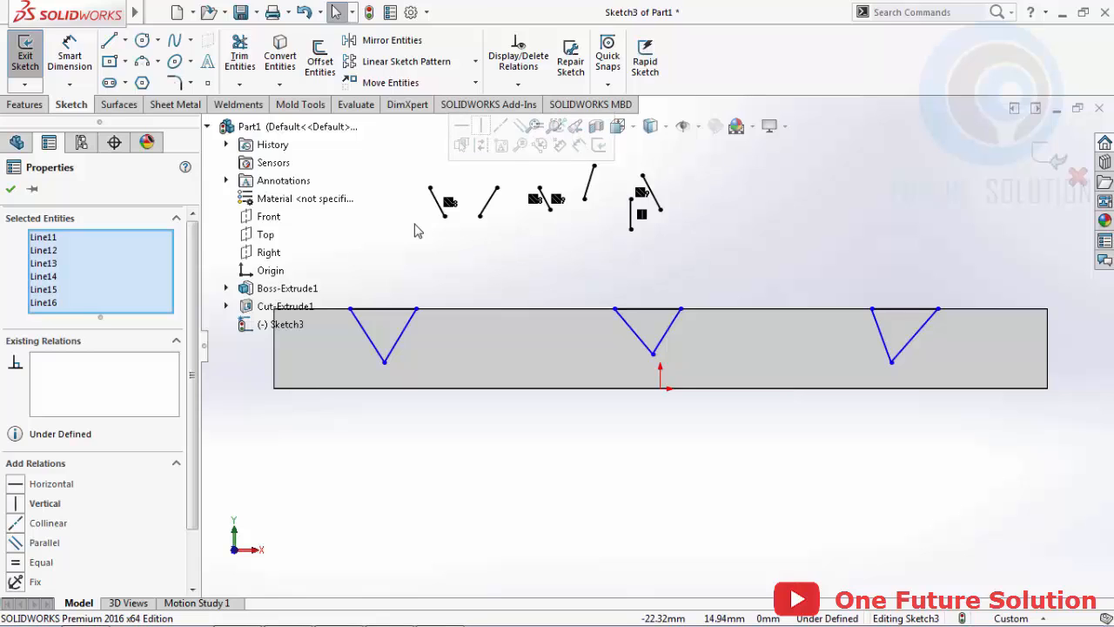
pyautogui.press('Escape')
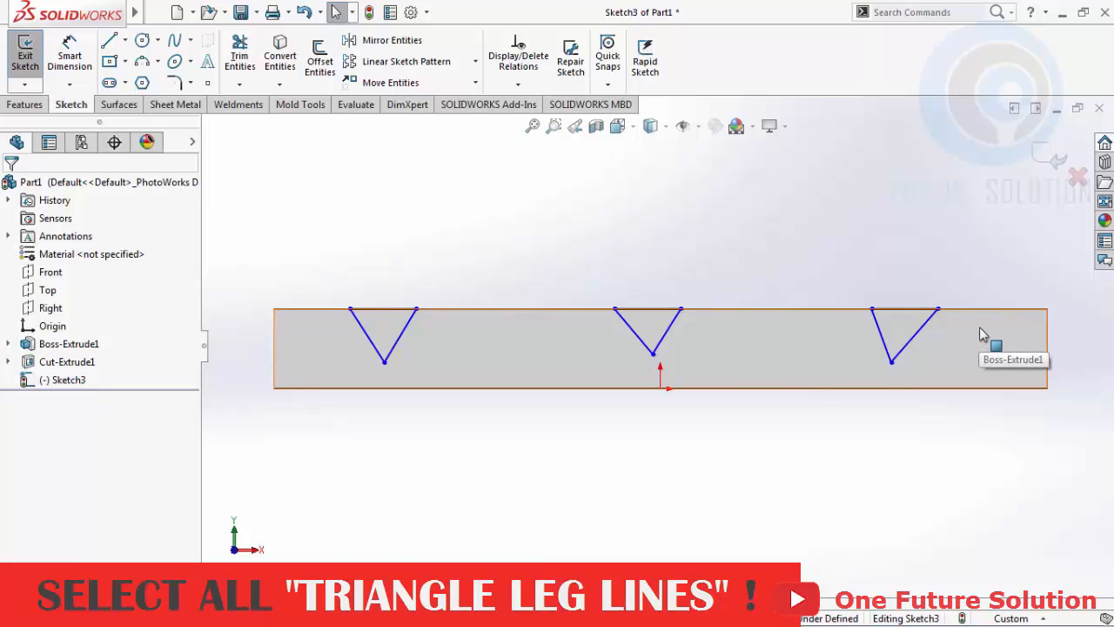
# Apply an Equal relation to all six slanted leg lines of the three triangles
pyautogui.moveTo(979, 328); pyautogui.dragTo(340, 342)
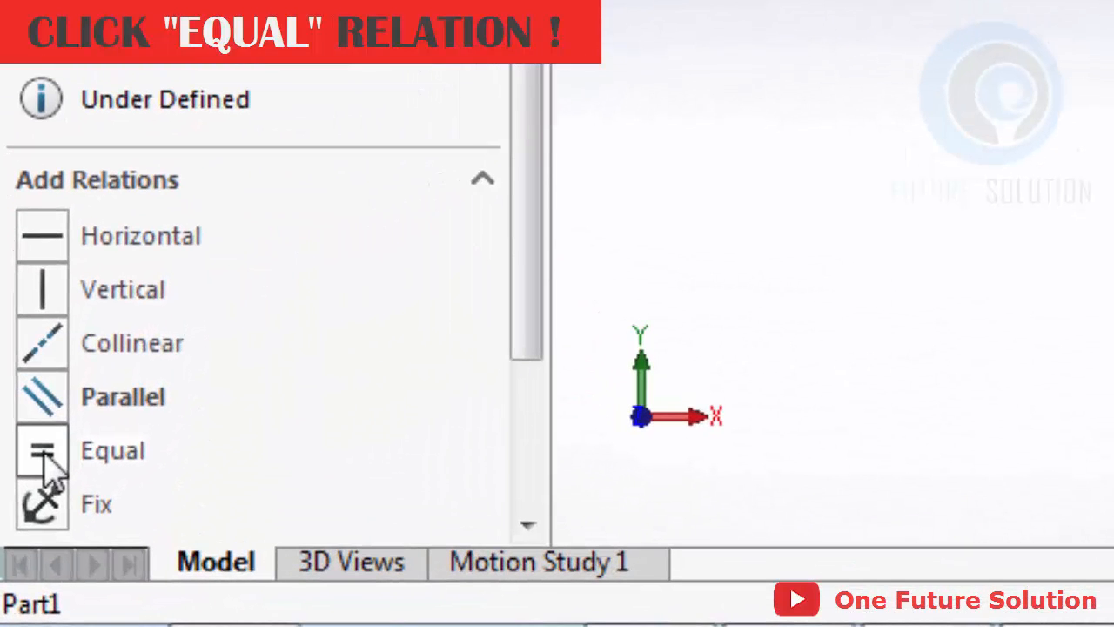
pyautogui.click(44, 461)
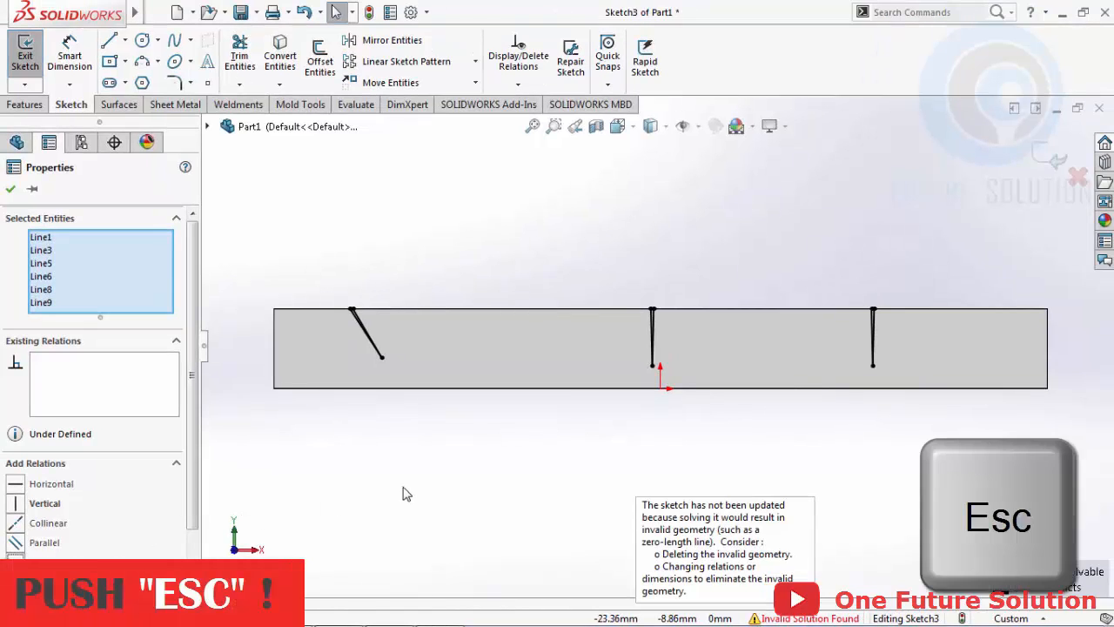
pyautogui.press('Escape')
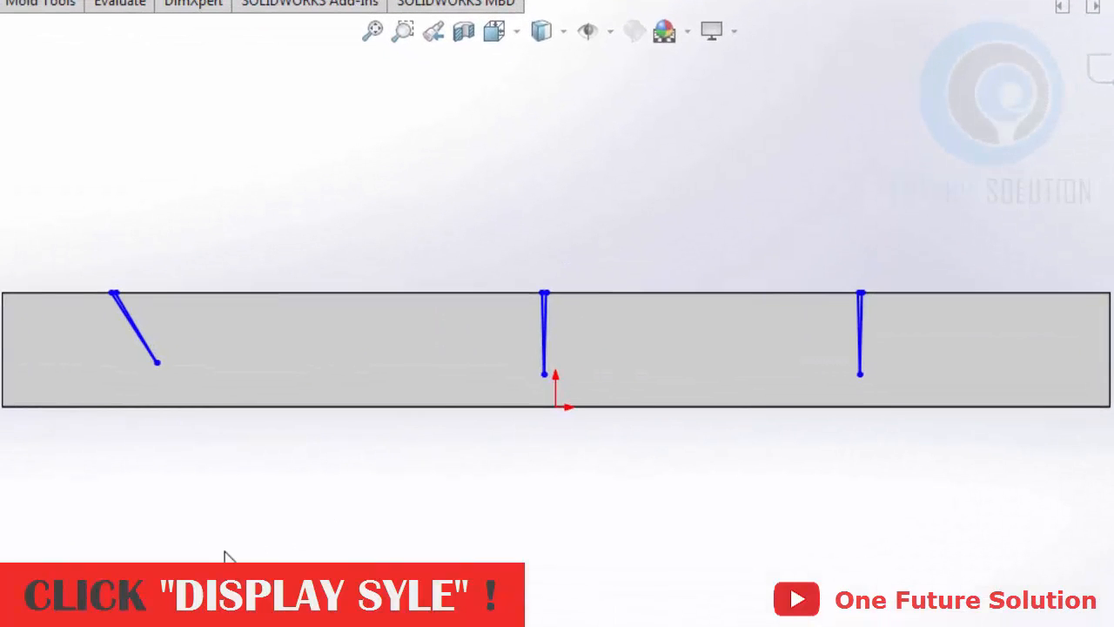
# Set the display style to Wireframe and make the rightmost triangle's bottom vertex coincident with the V-groove's bottom edge
pyautogui.click(561, 32)
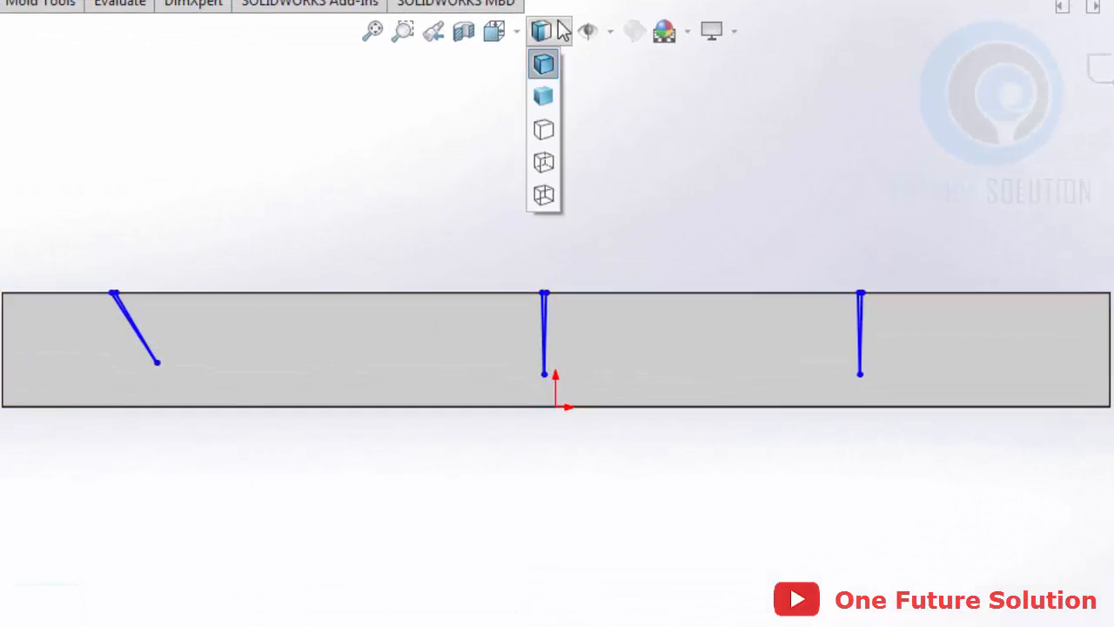
pyautogui.click(546, 196)
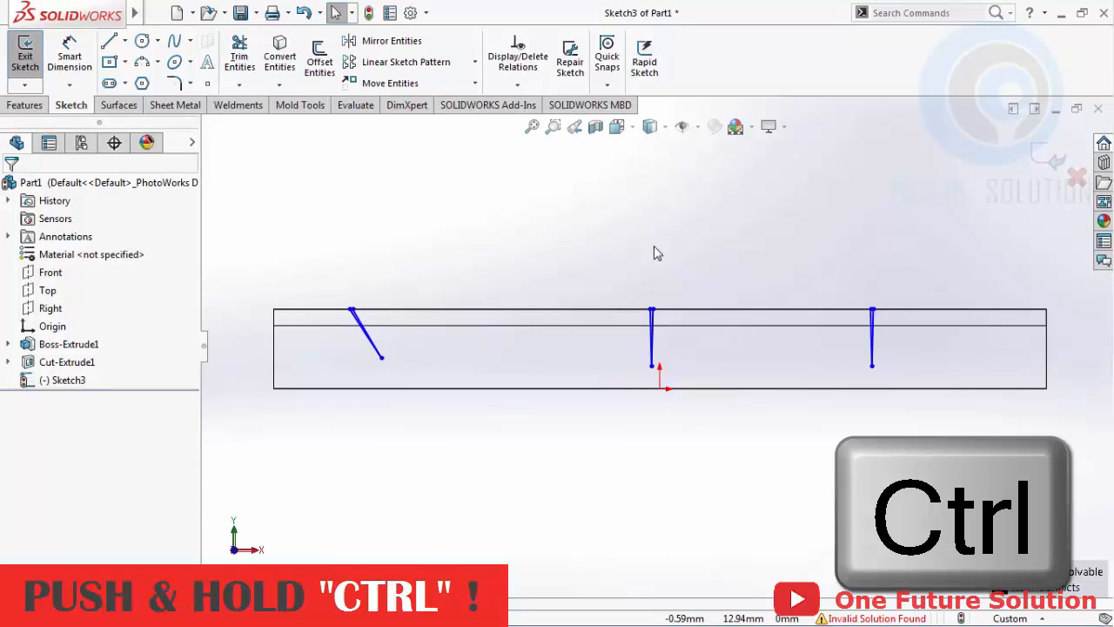
pyautogui.click(872, 366)
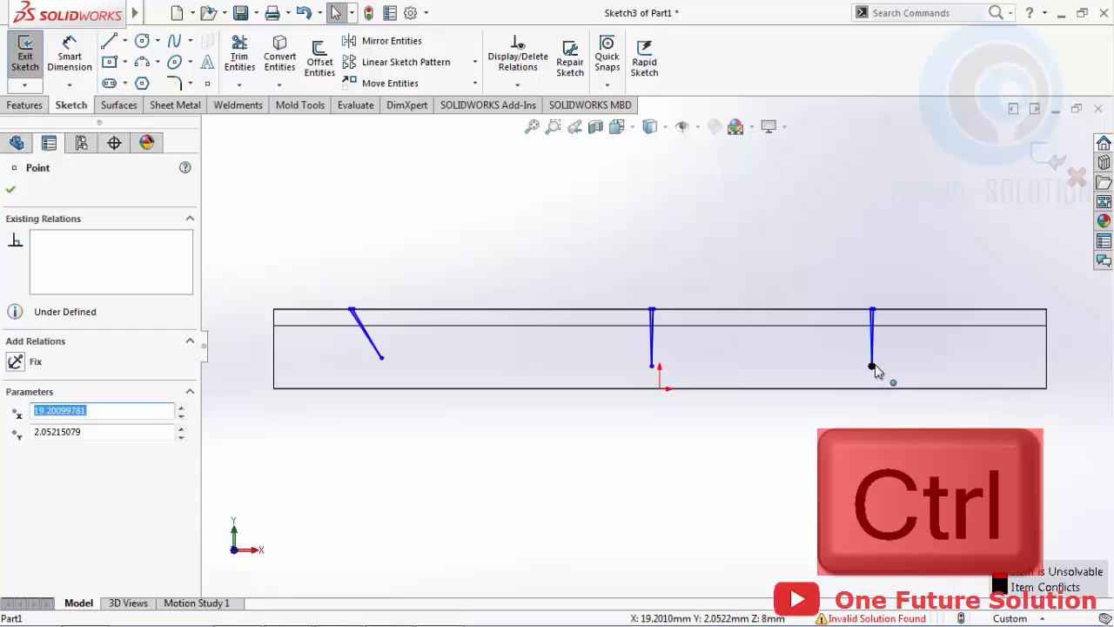
pyautogui.keyDown('ctrl'); pyautogui.click(967, 326); pyautogui.keyUp('ctrl')
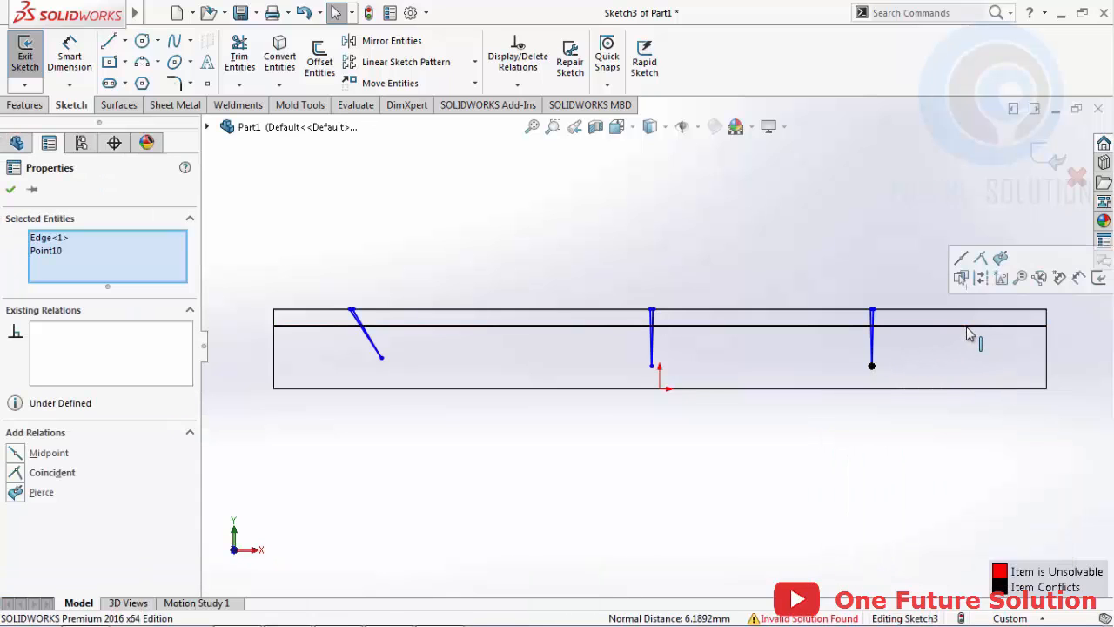
pyautogui.click(17, 473)
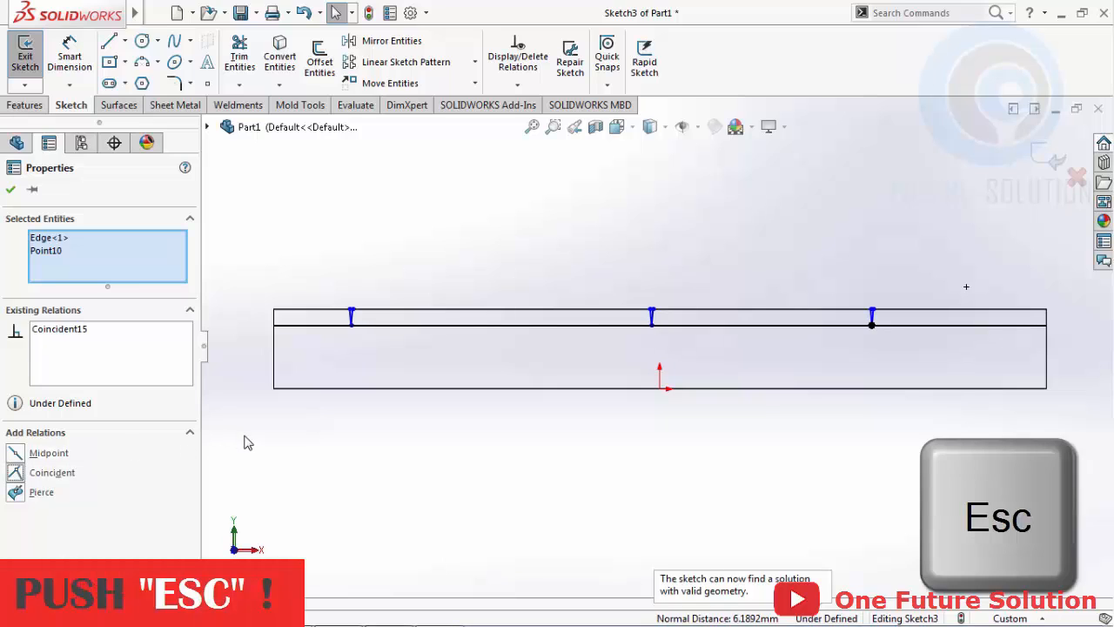
pyautogui.press('Escape')
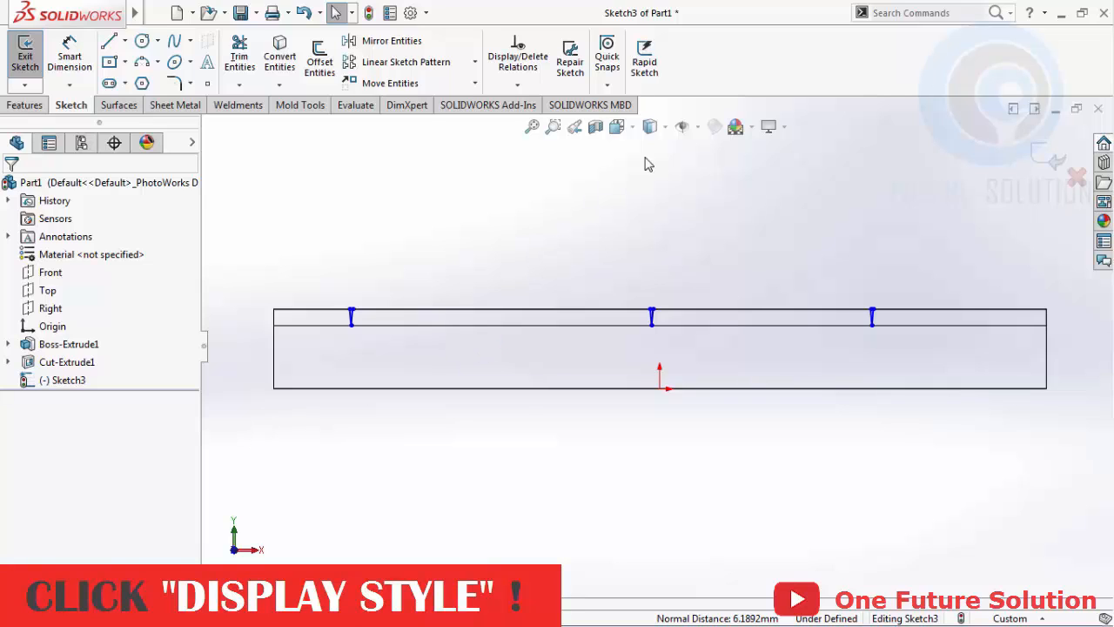
# Open the display style choices for the view
pyautogui.click(657, 131)
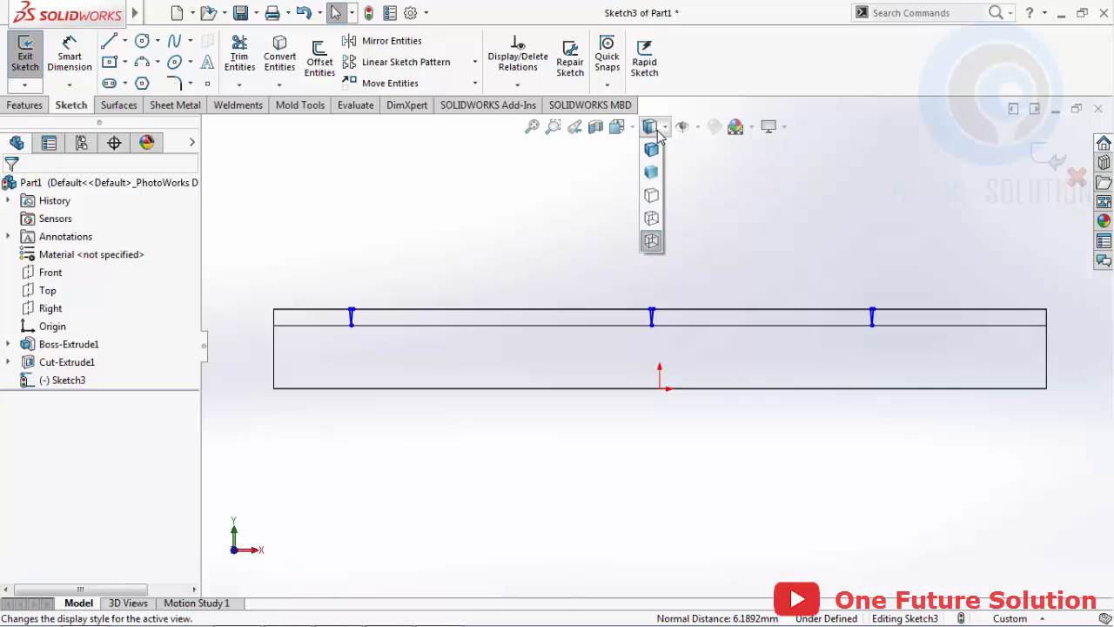